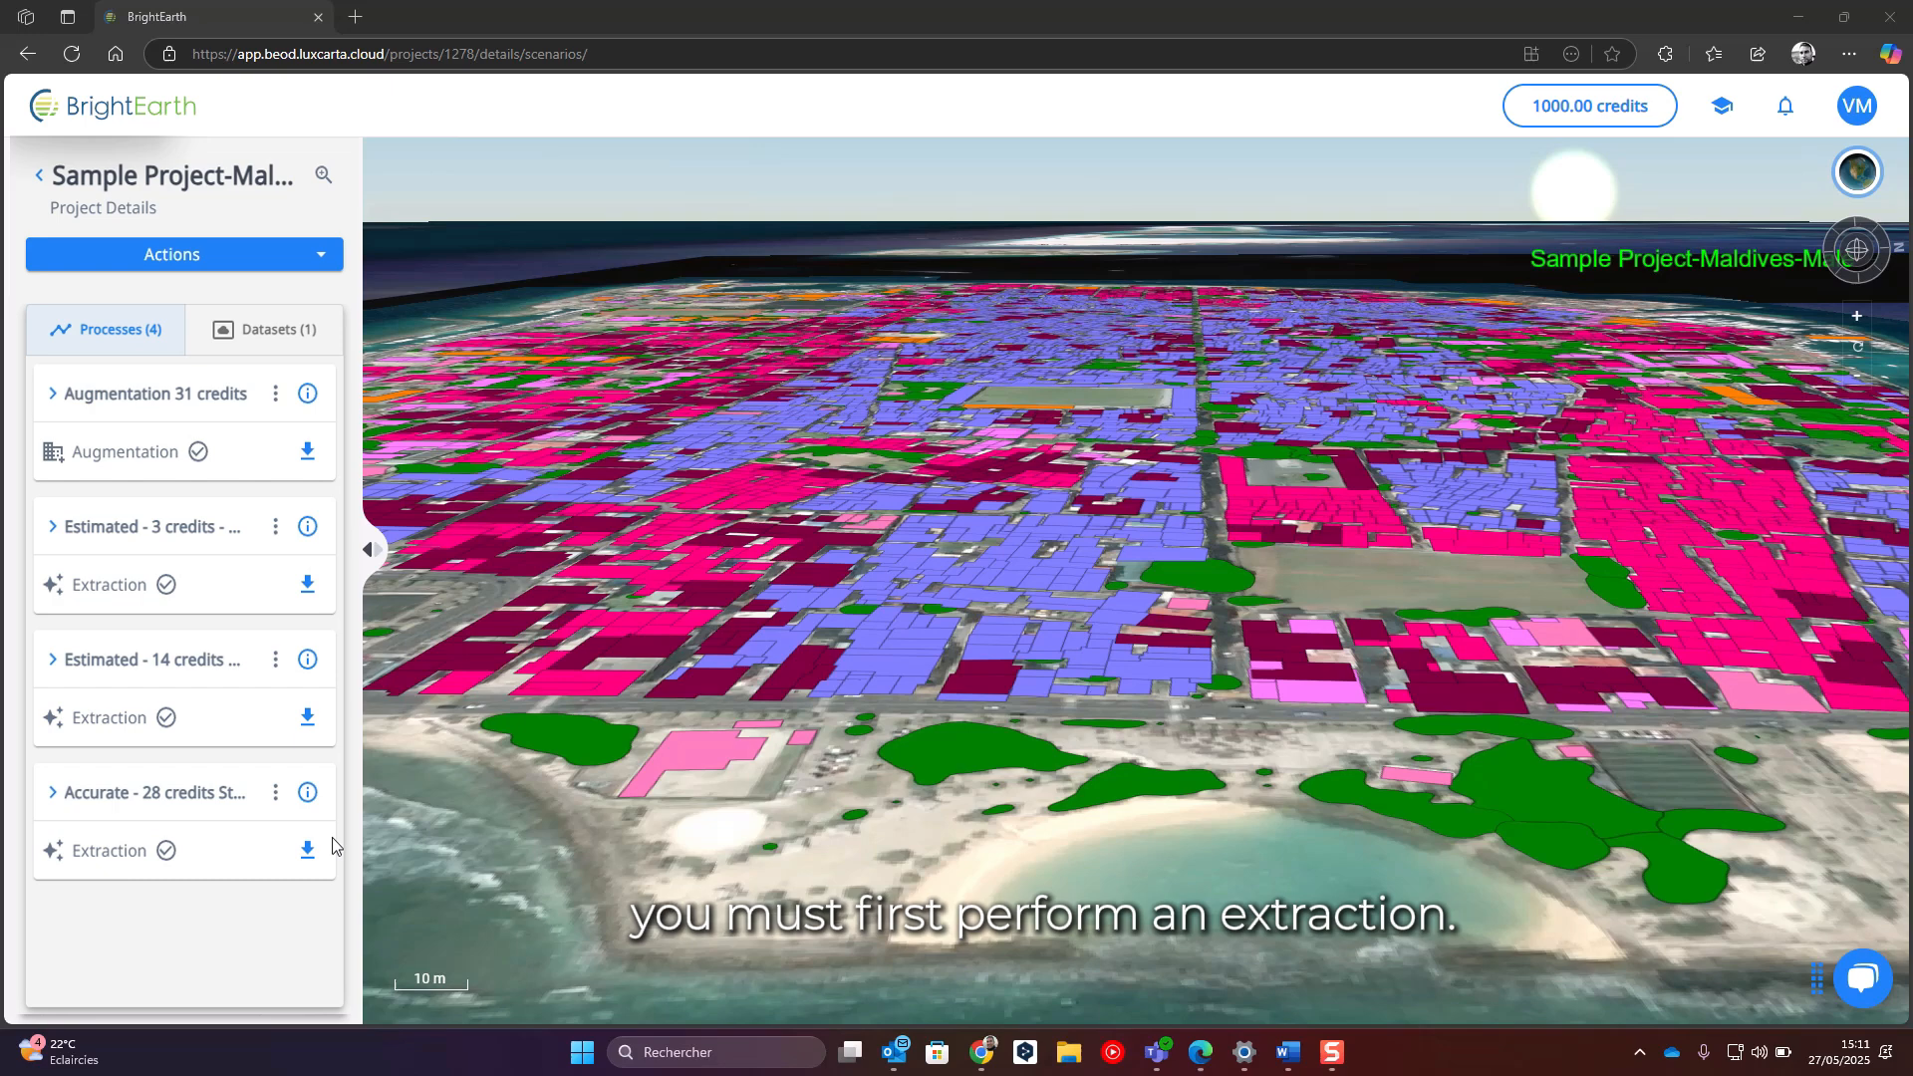
# Show the Buildings layer of the Accurate 28-credit extraction in 3D, coloured by Roof Color
pyautogui.click(54, 794)
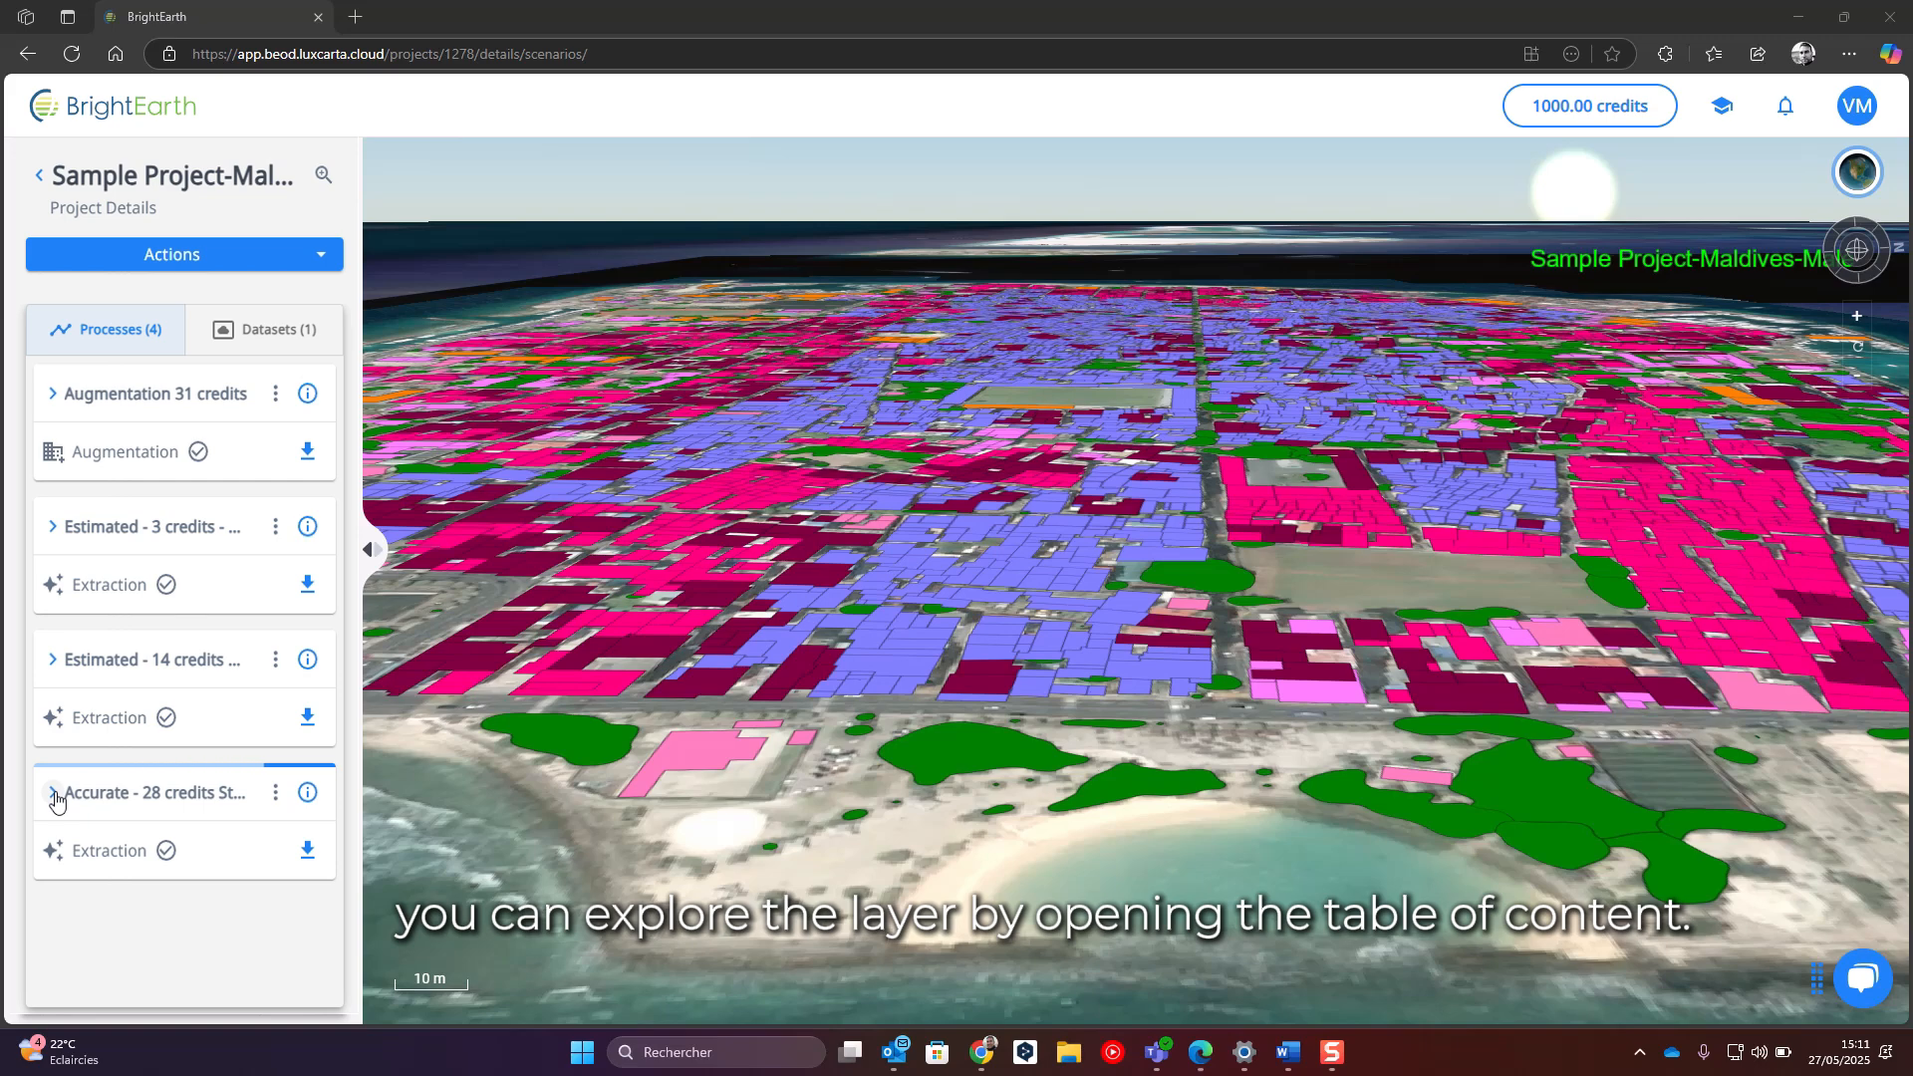
pyautogui.scroll(-2, 145, 794)
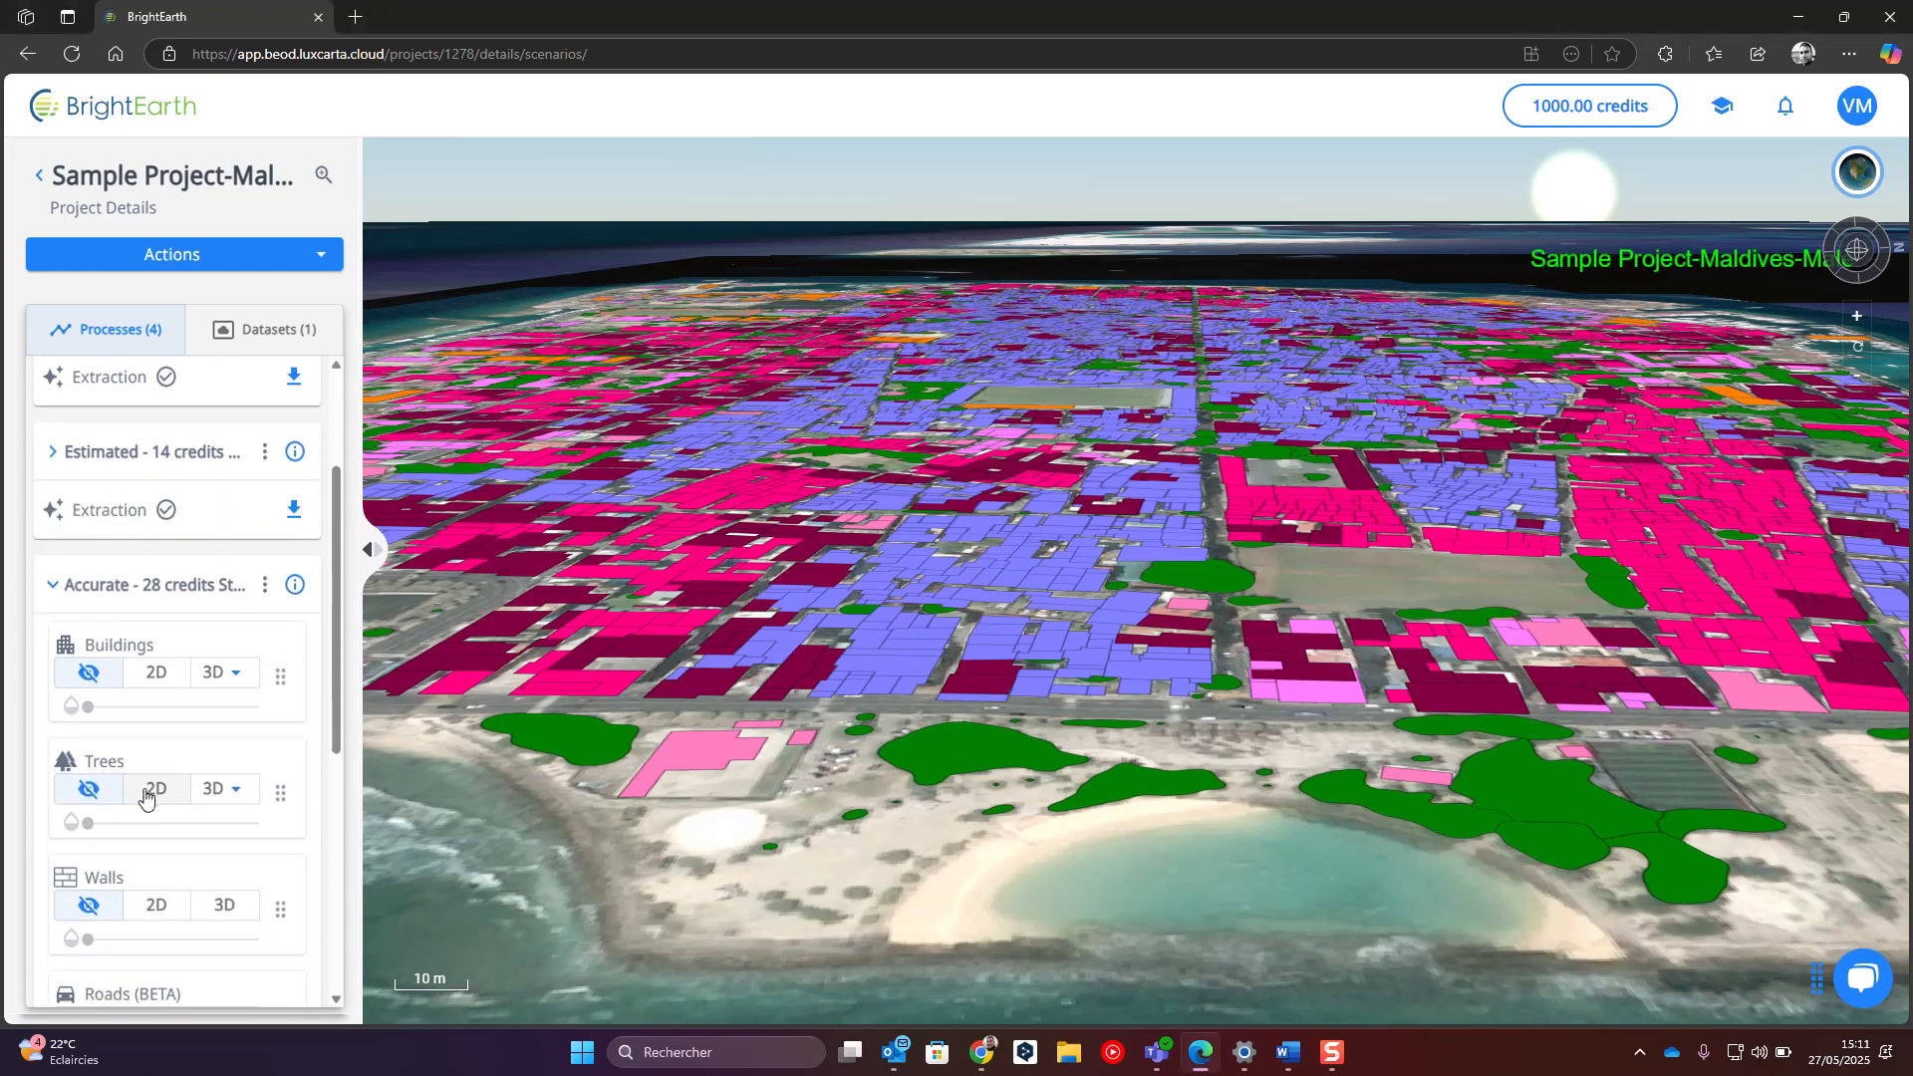
pyautogui.scroll(-1, 249, 738)
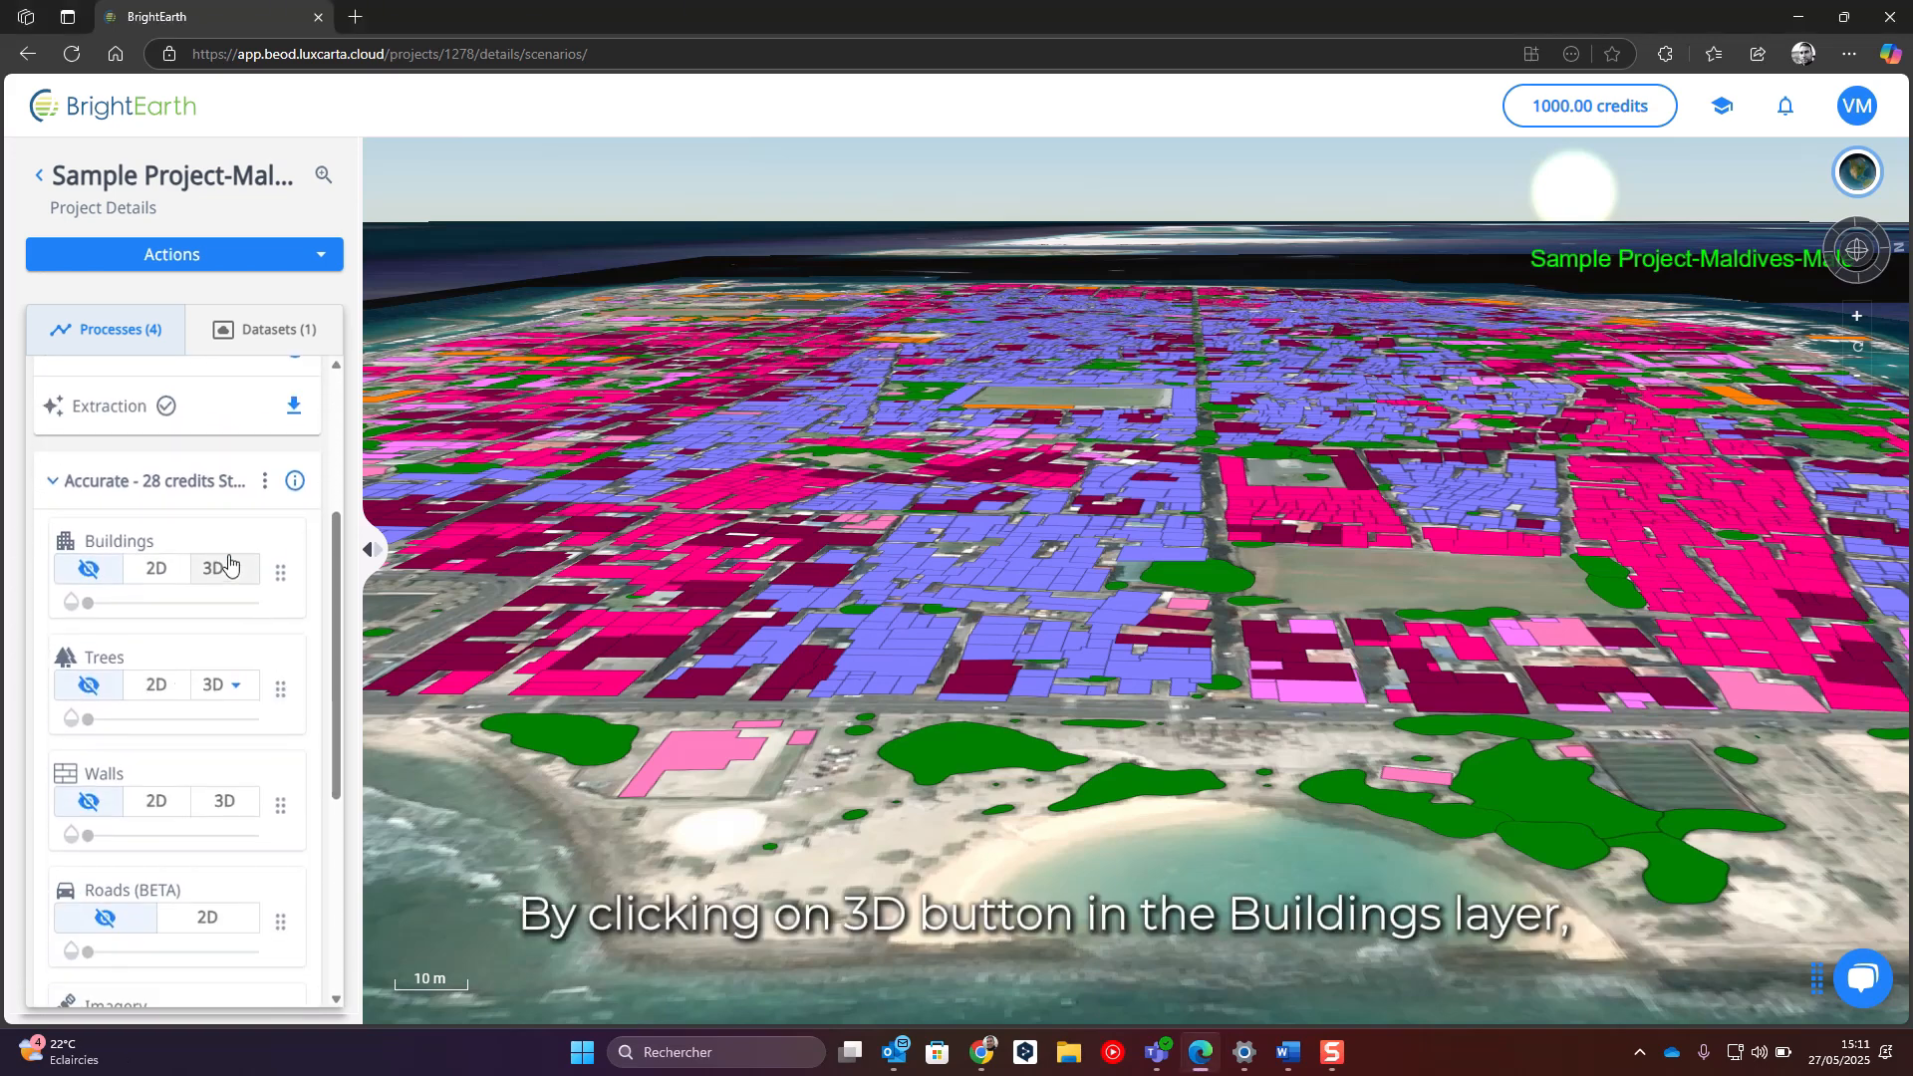
pyautogui.click(222, 568)
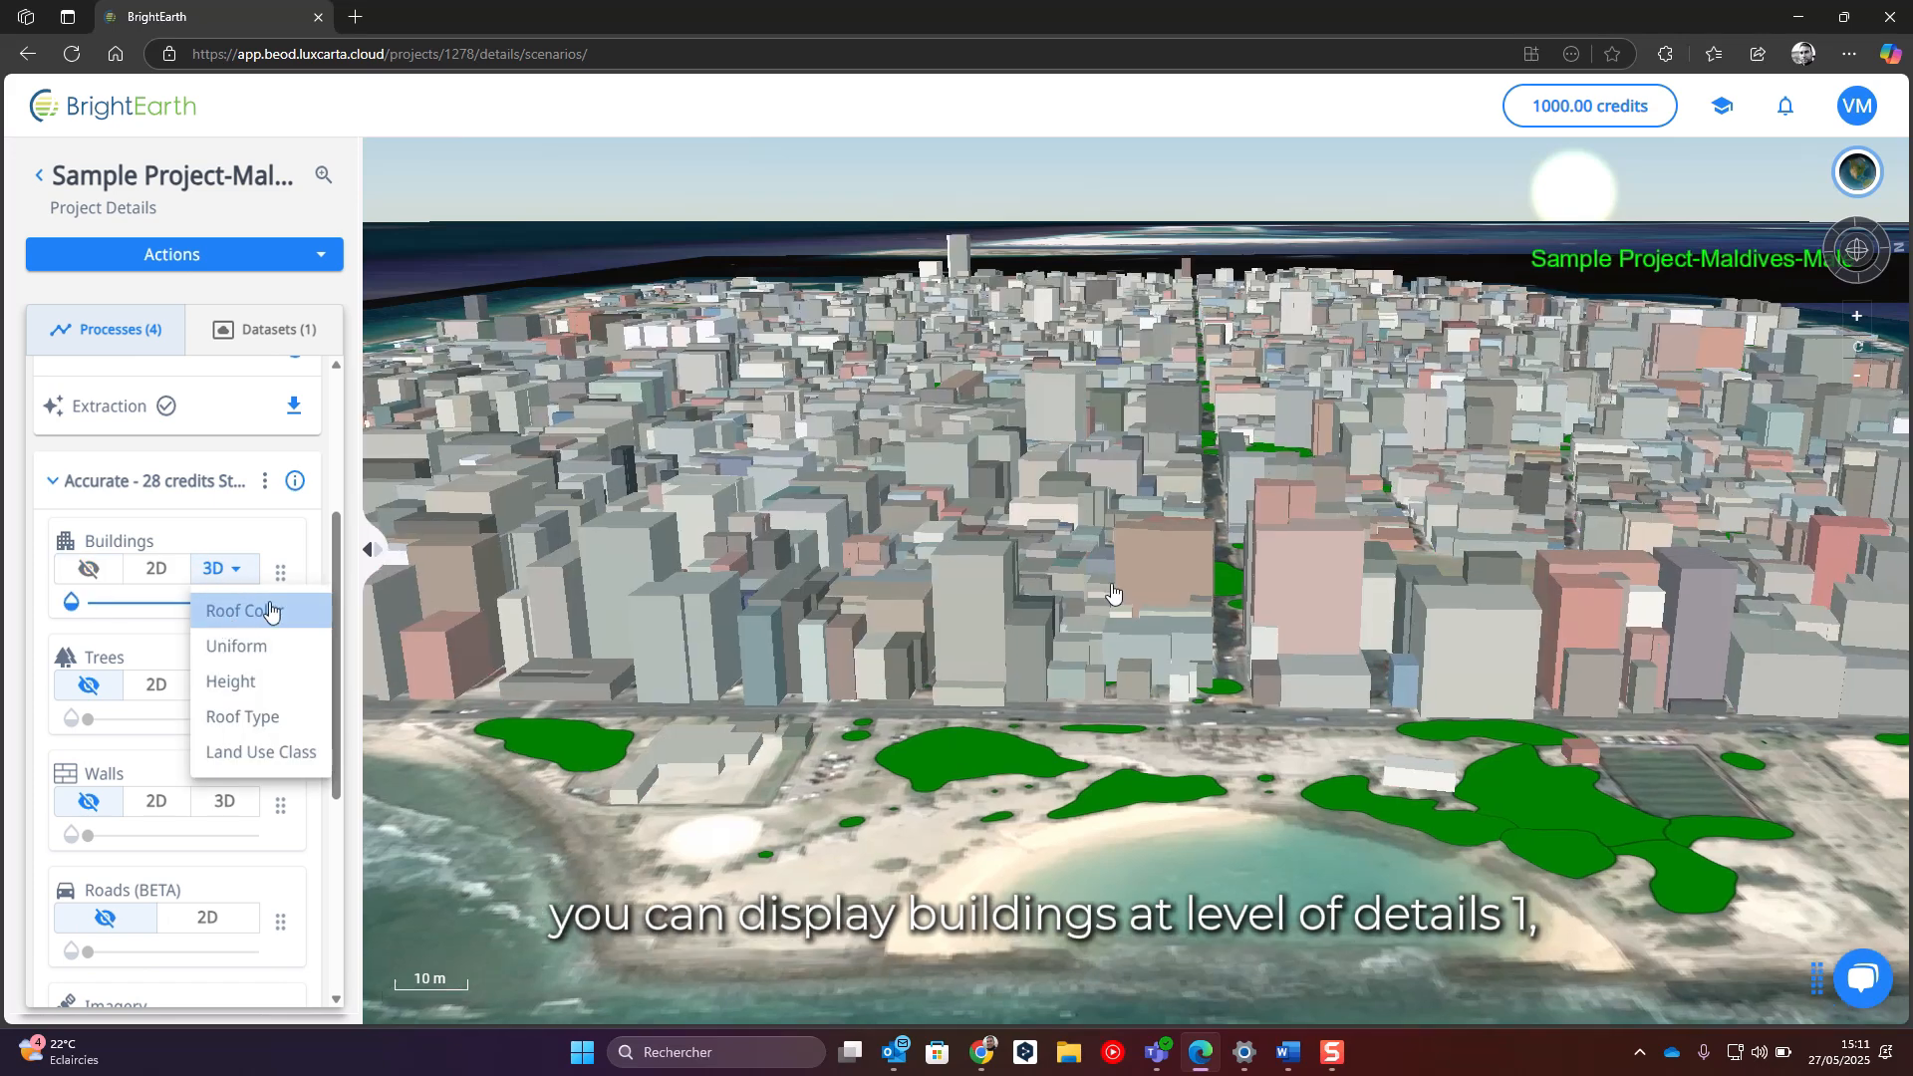
pyautogui.click(242, 611)
# Examine the 3D block buildings along the waterfront up close and from an oblique angle
pyautogui.scroll(-4, 249, 638)
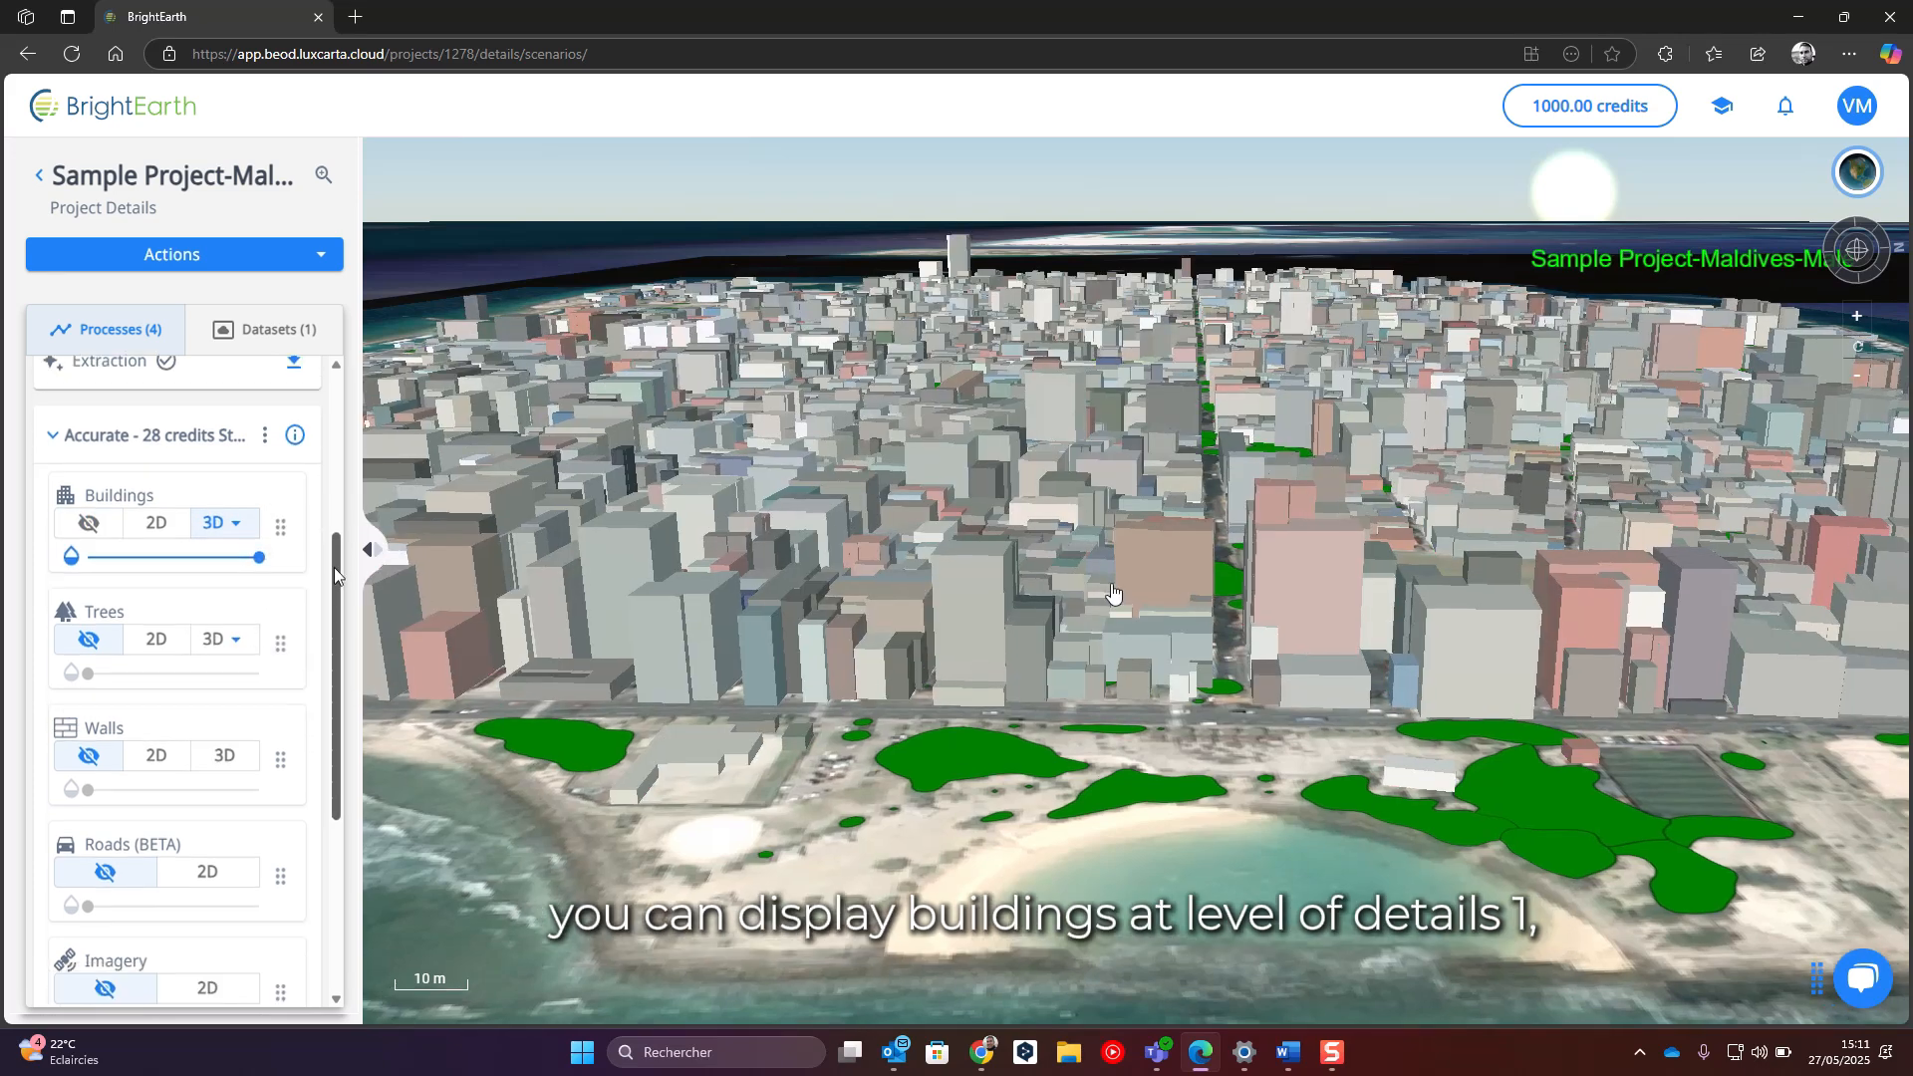
pyautogui.scroll(2, 1112, 592)
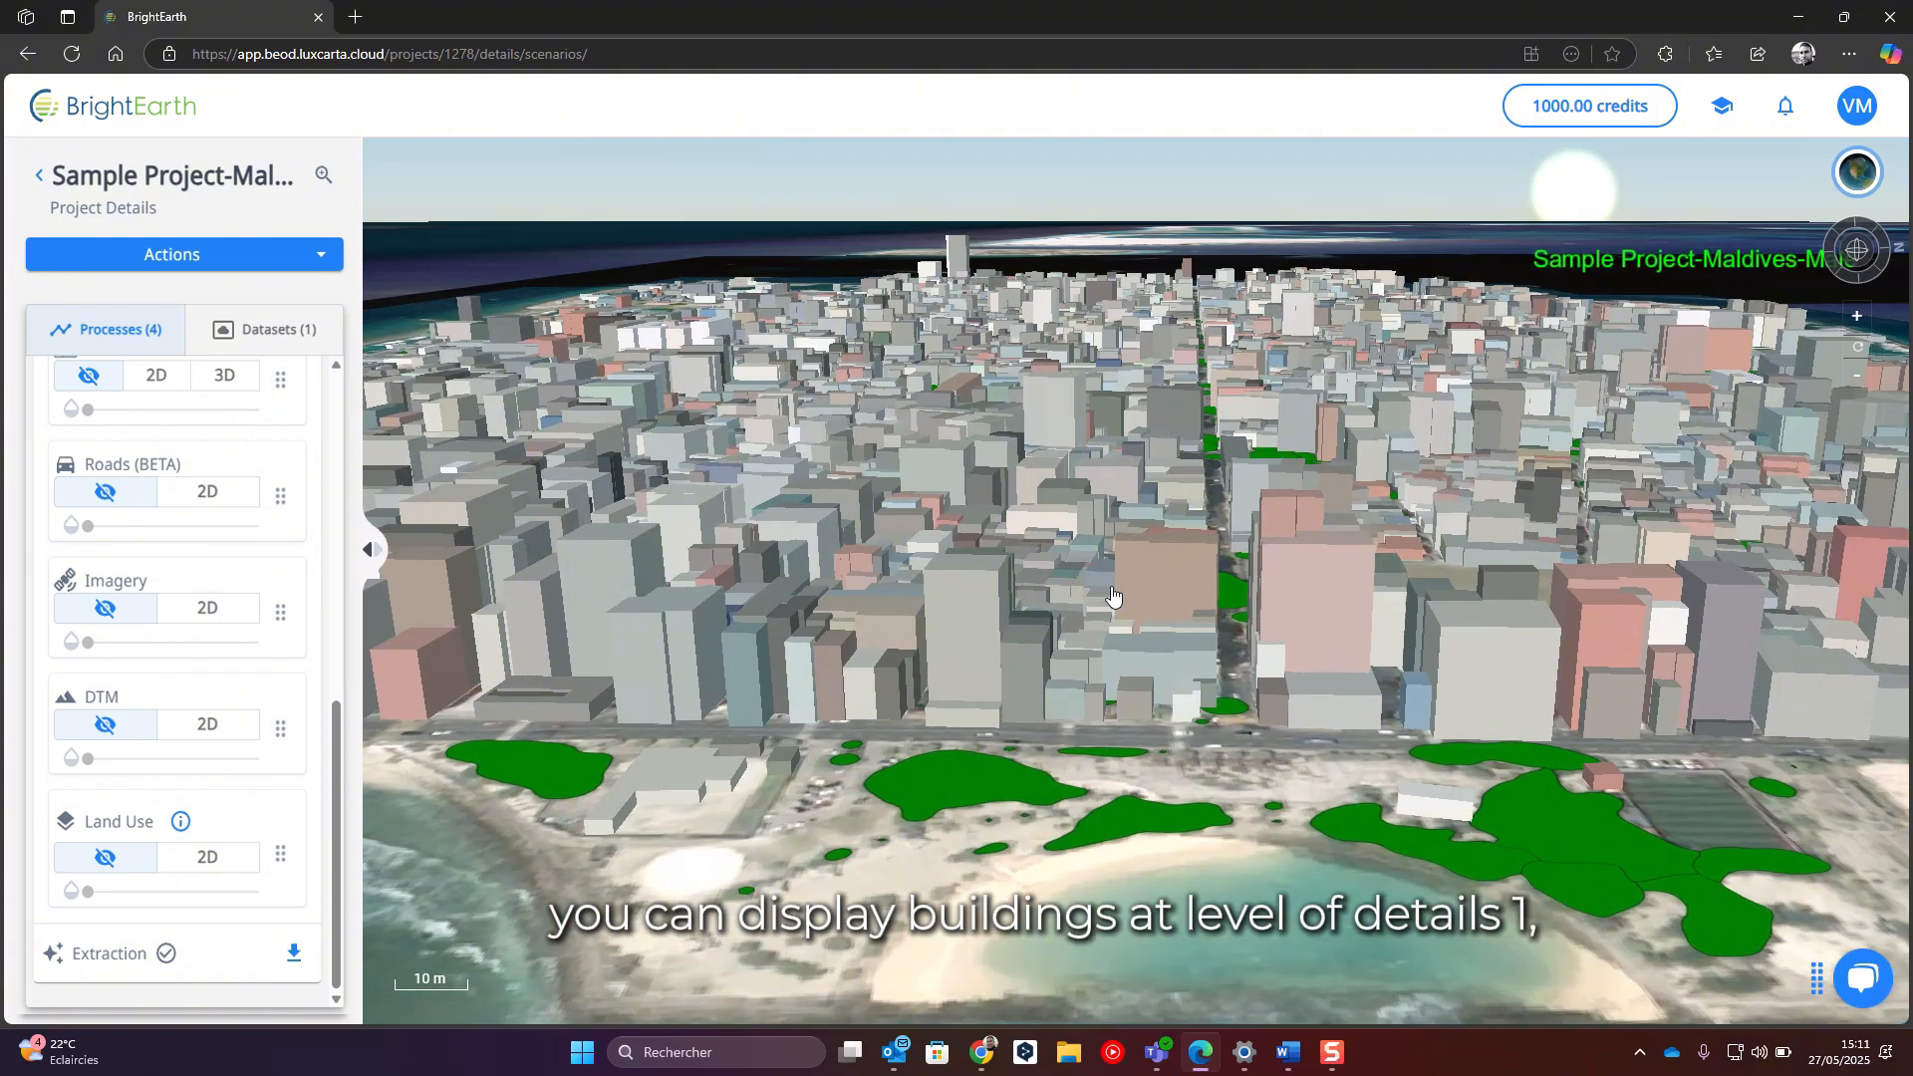
pyautogui.scroll(3, 1108, 628)
pyautogui.scroll(-5, 1110, 631)
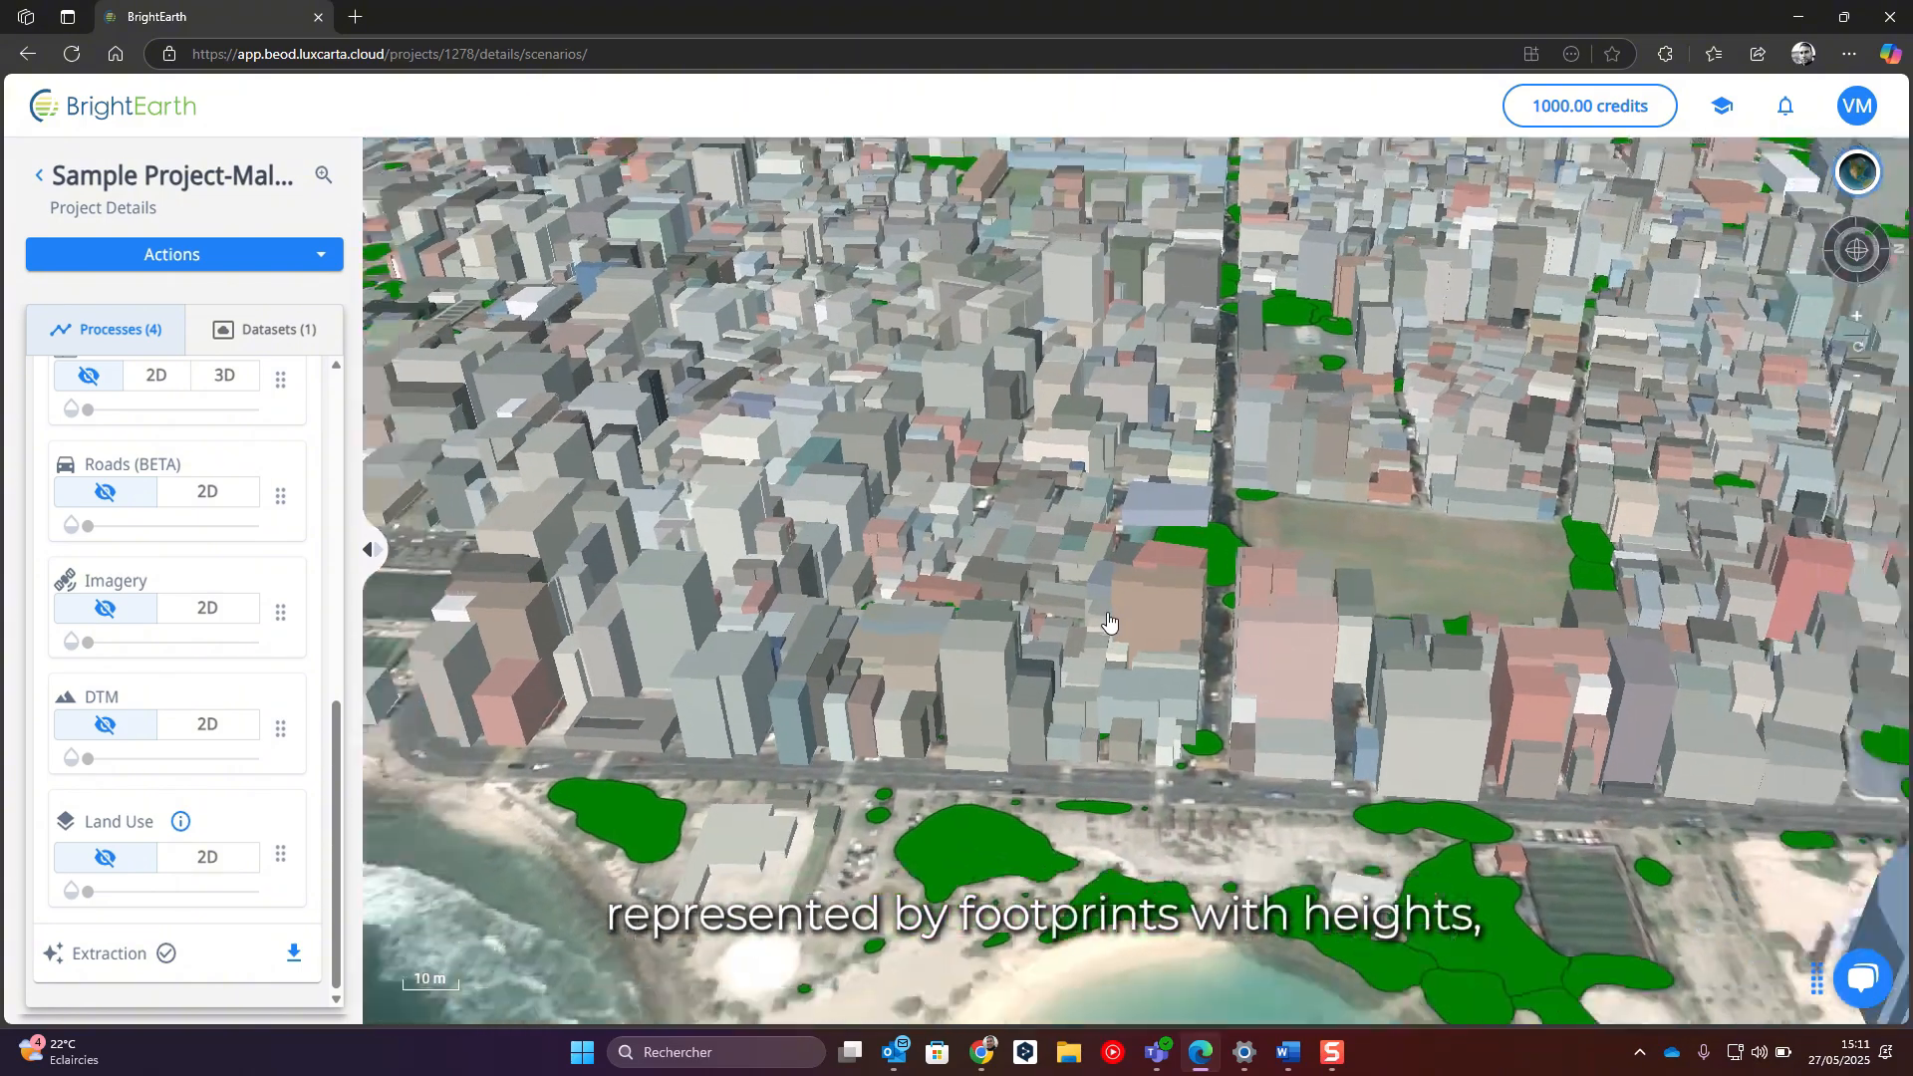
pyautogui.scroll(5, 1110, 623)
pyautogui.scroll(2, 1110, 623)
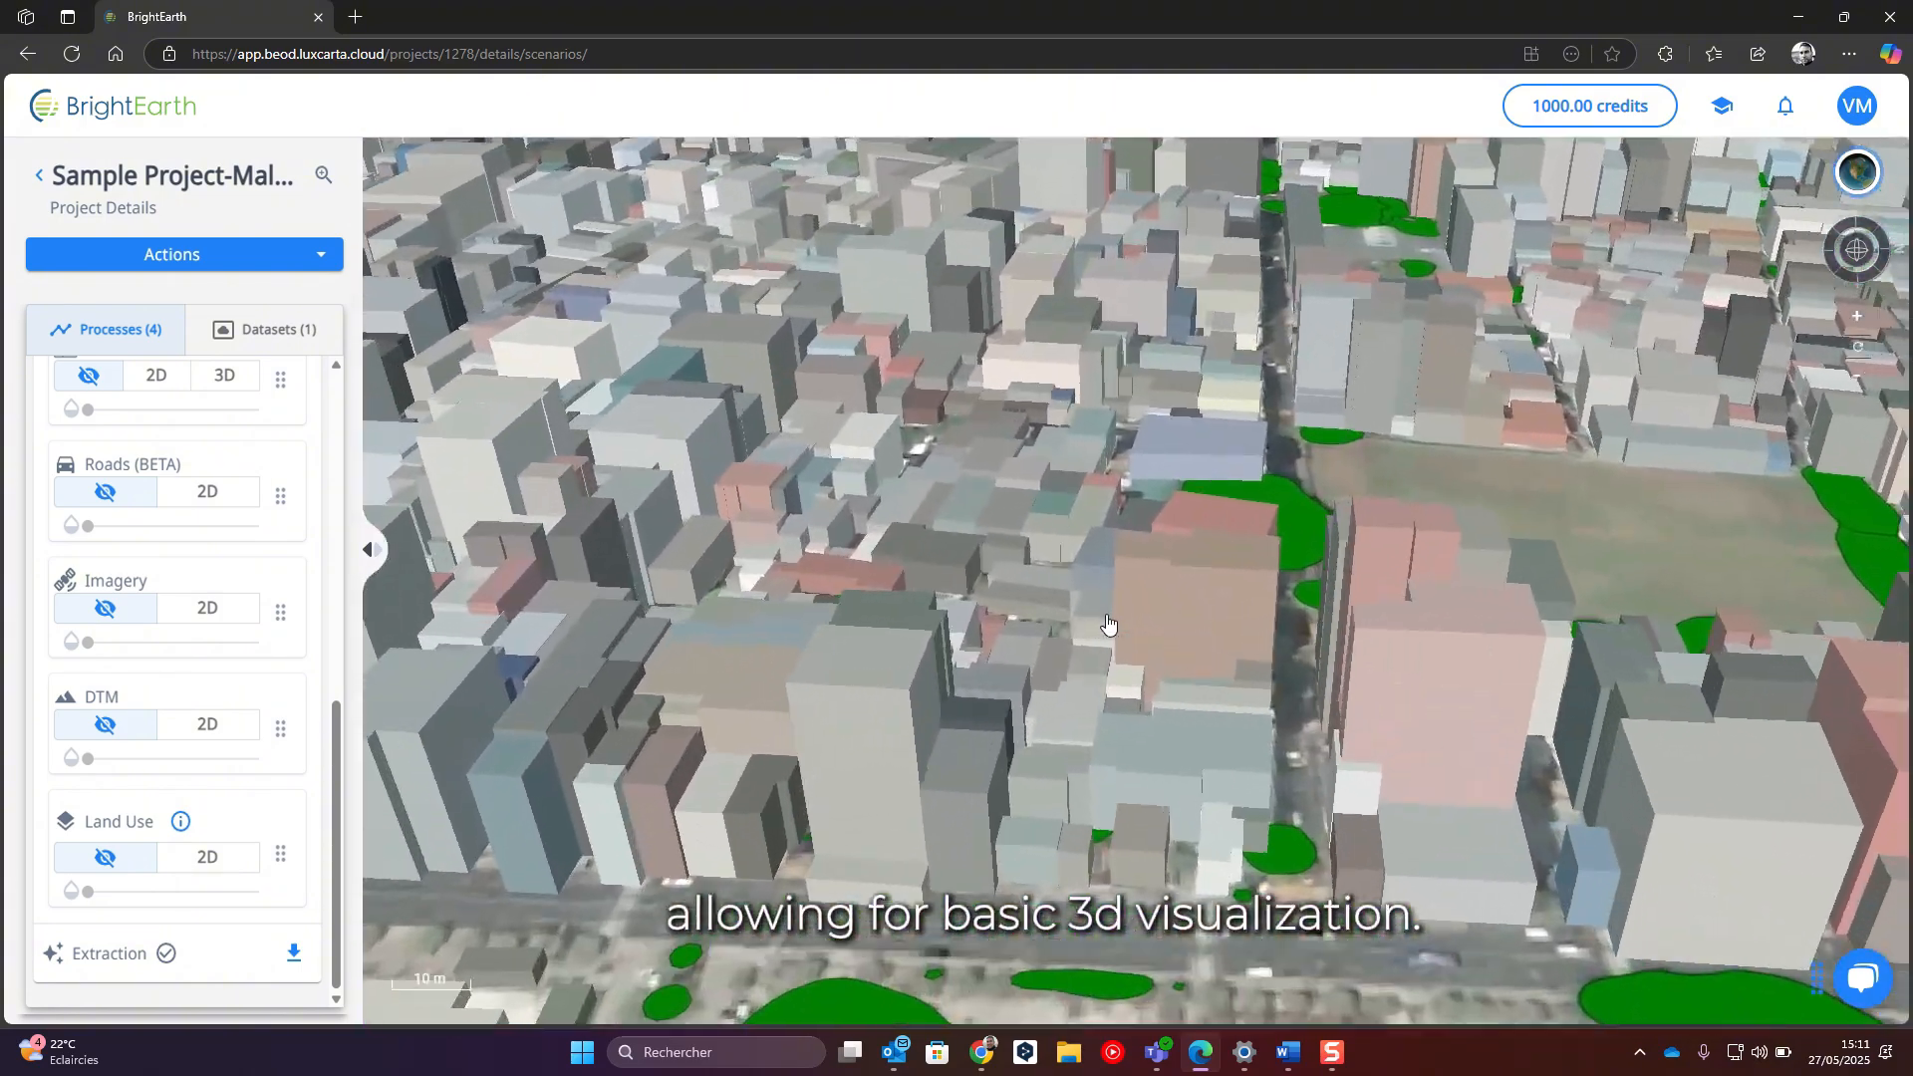
pyautogui.moveTo(1109, 626); pyautogui.dragTo(1020, 589)
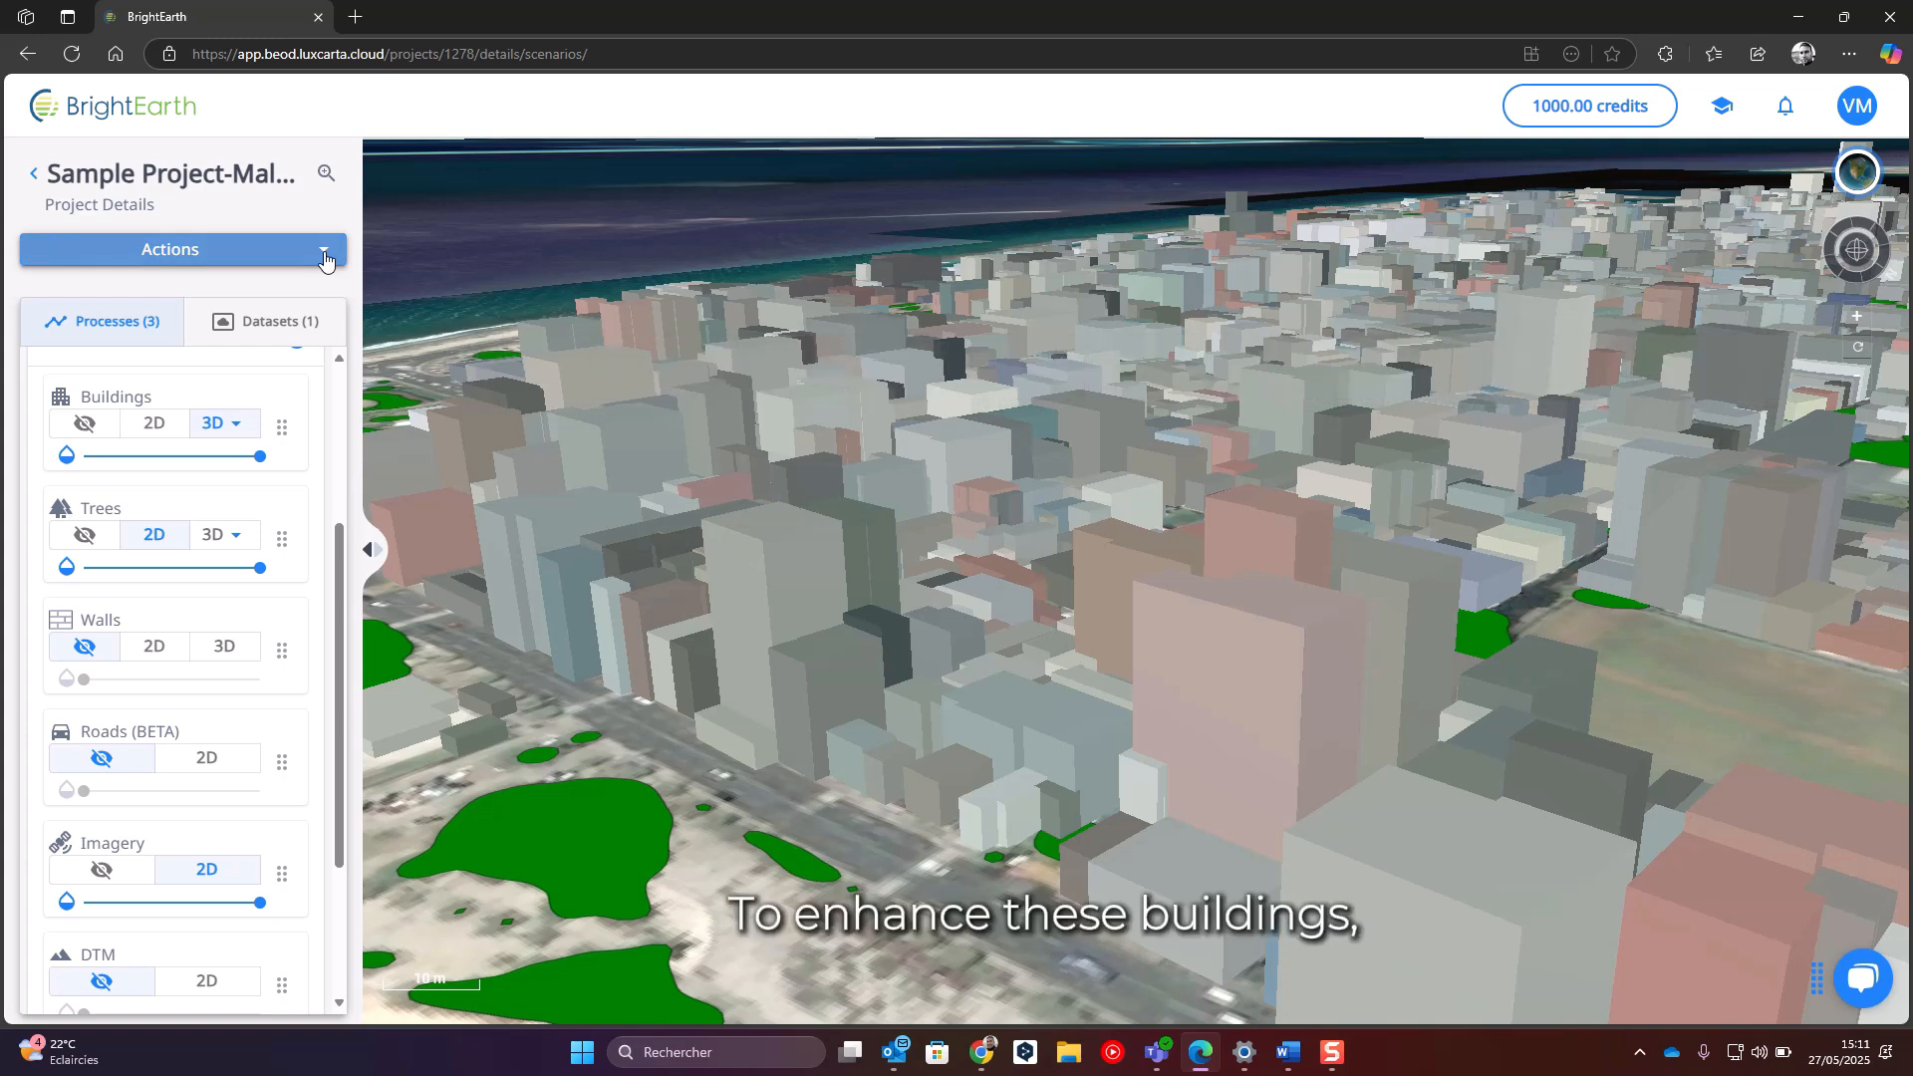
# Set up a new process that augments the existing extraction "Accurate - 28 credits StereoAirbus Oct 2024"
pyautogui.click(324, 254)
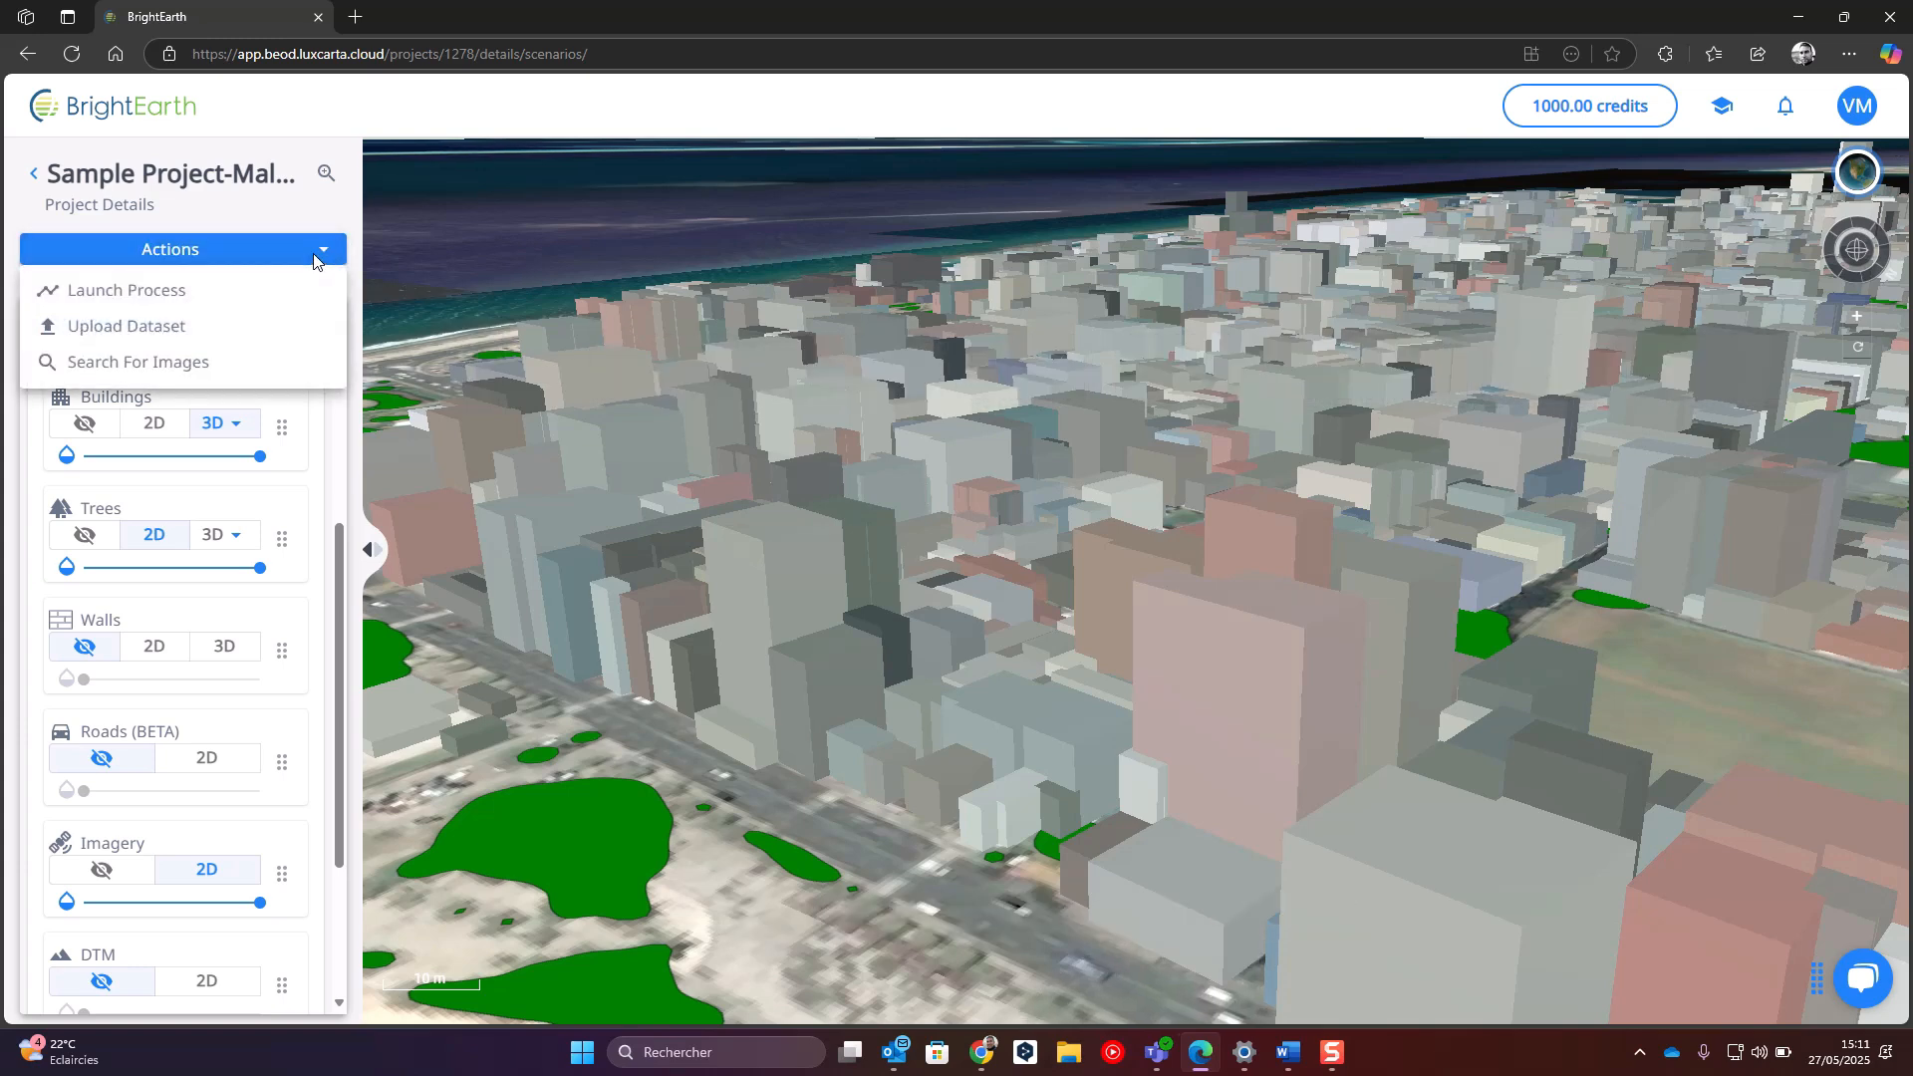
pyautogui.click(192, 303)
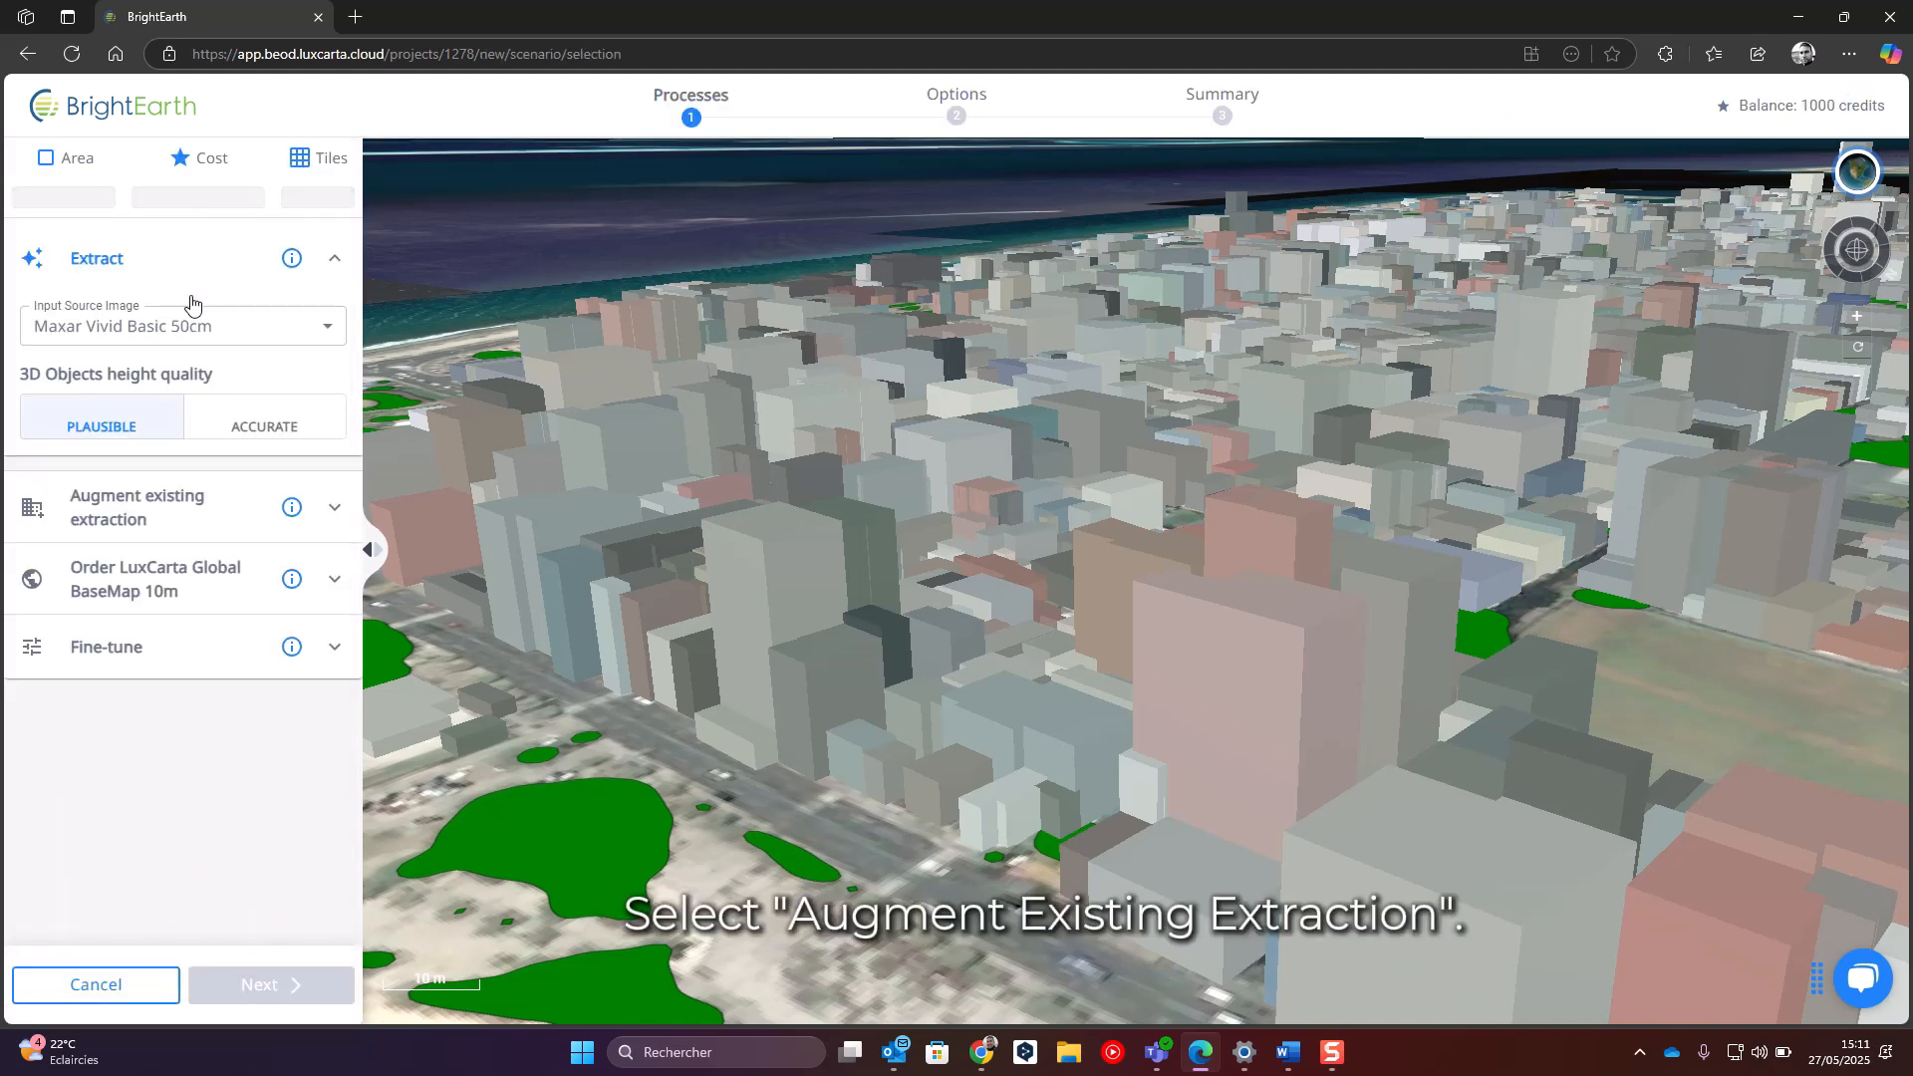
pyautogui.click(159, 515)
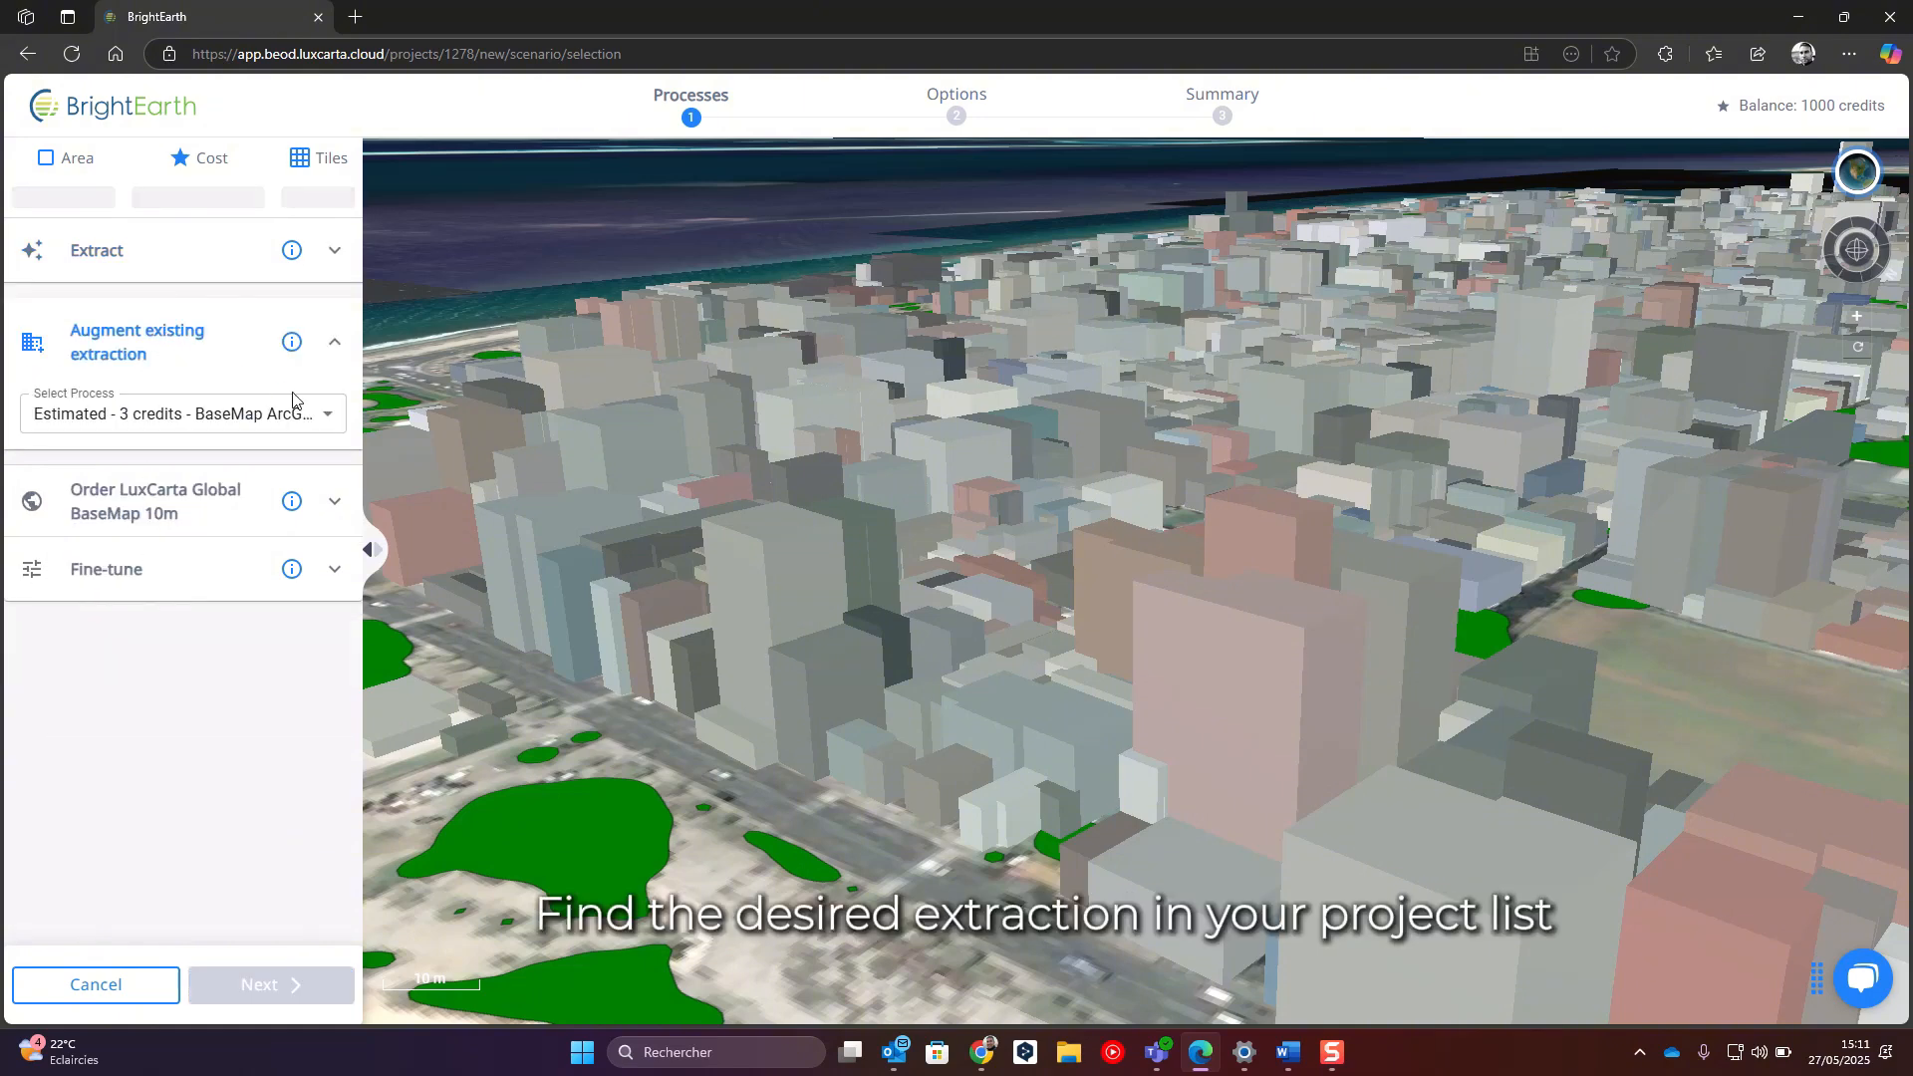
pyautogui.click(317, 416)
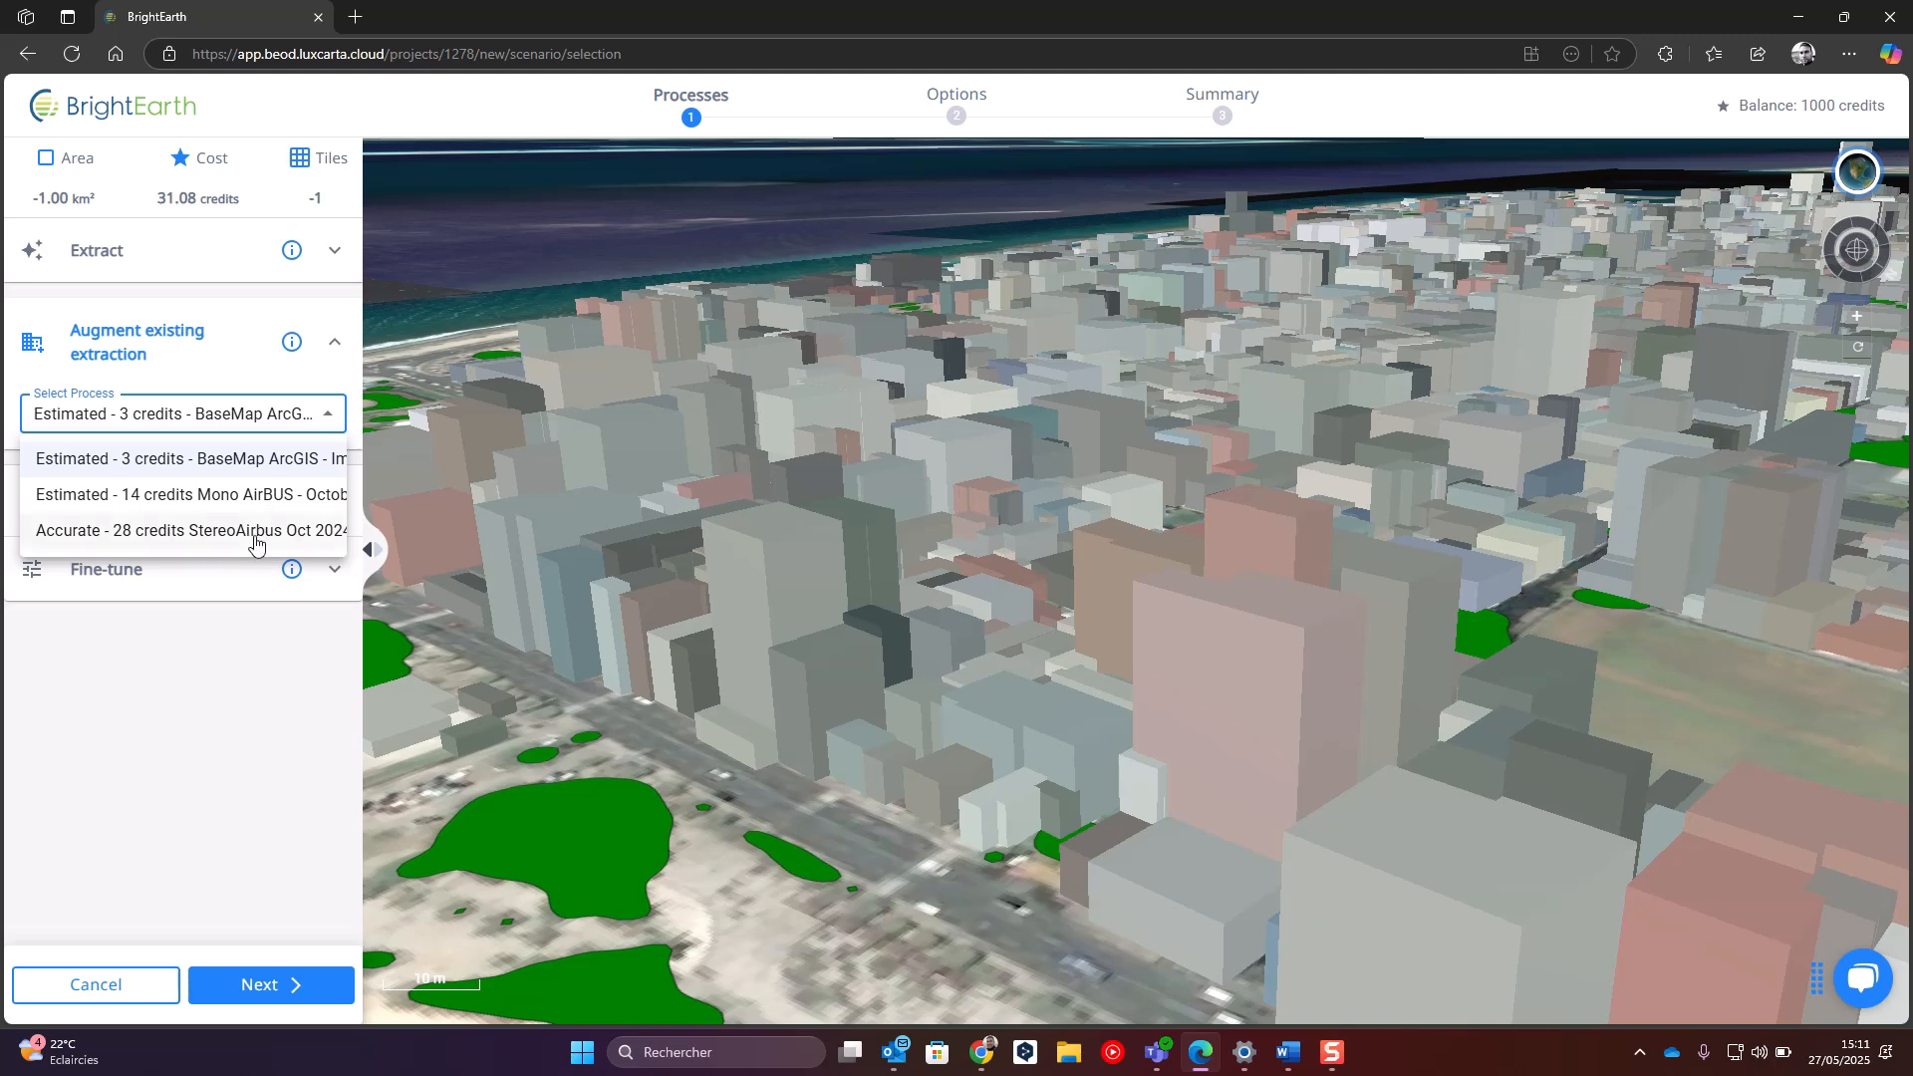
pyautogui.click(256, 543)
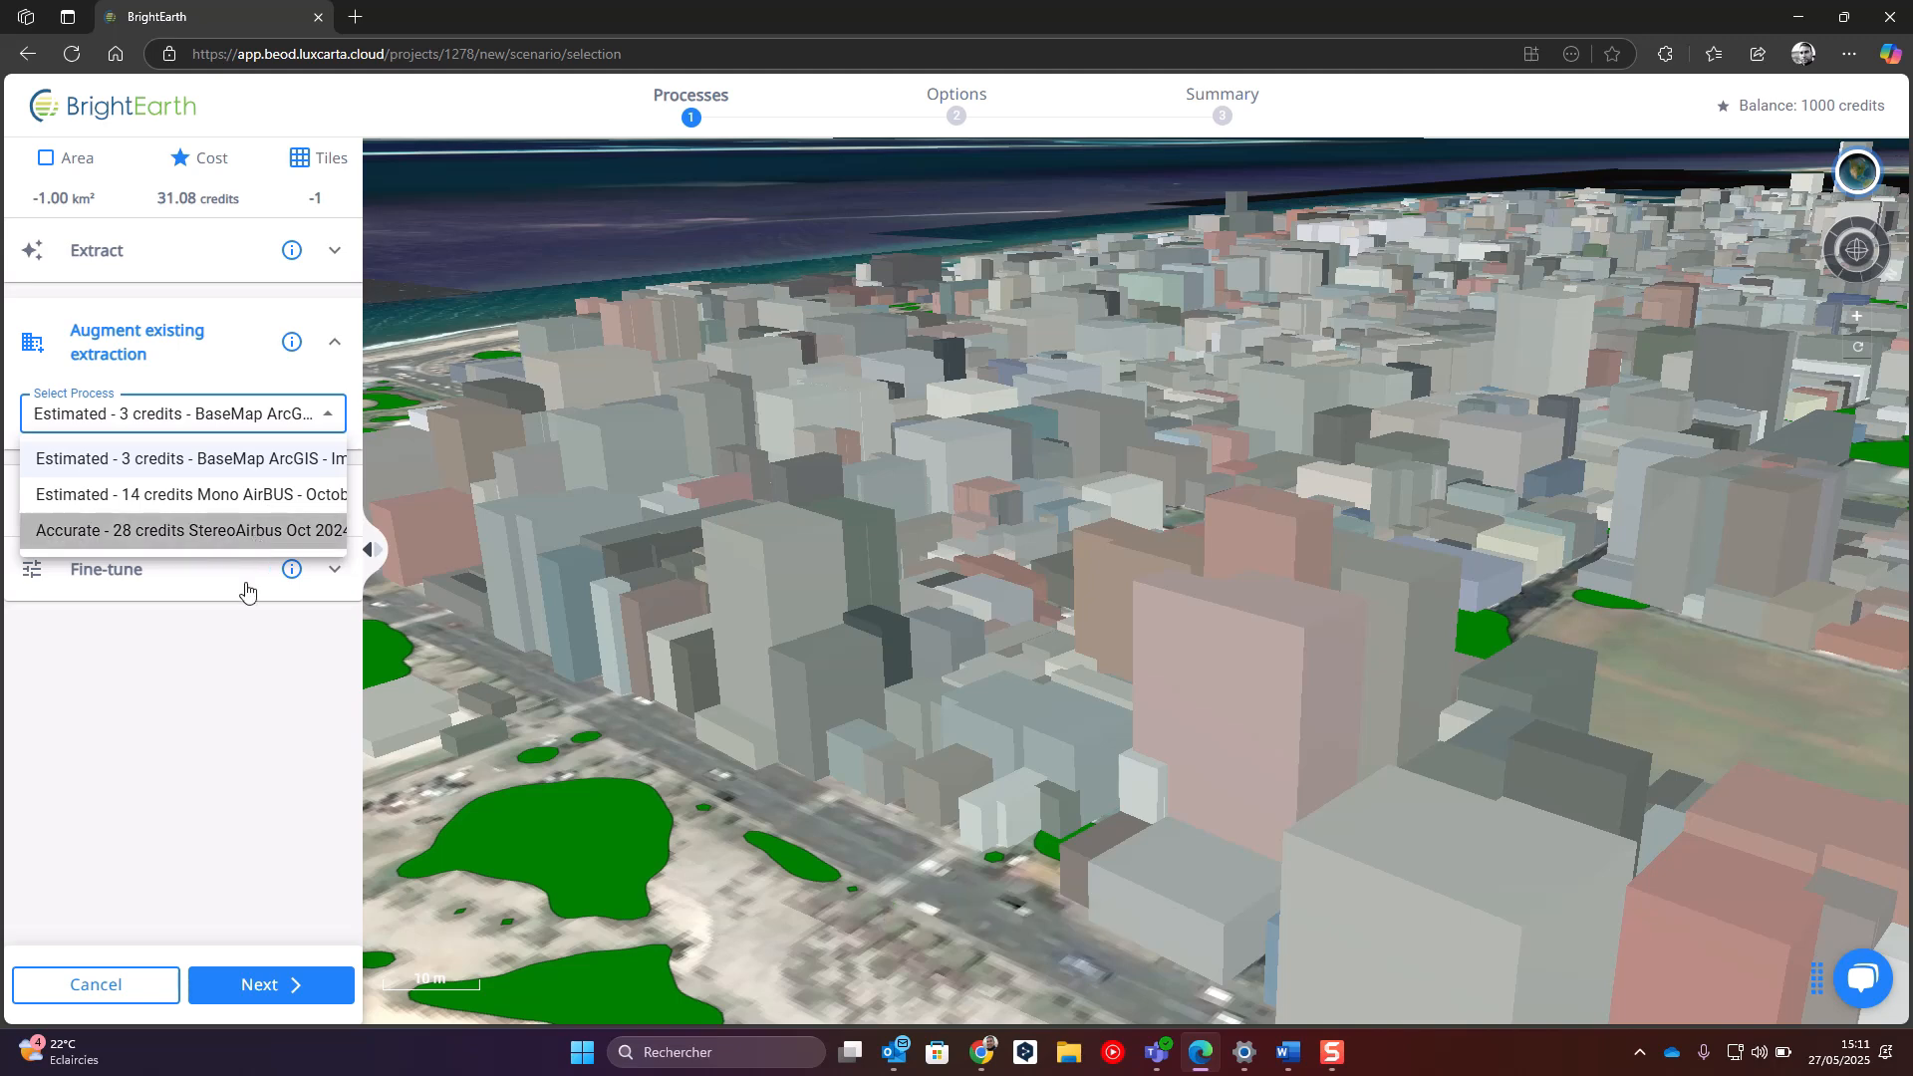
# Name the augmentation process "Mahe-Accurate - 28 credits StereoAirbus Oct 2024" and proceed to its options
pyautogui.click(261, 992)
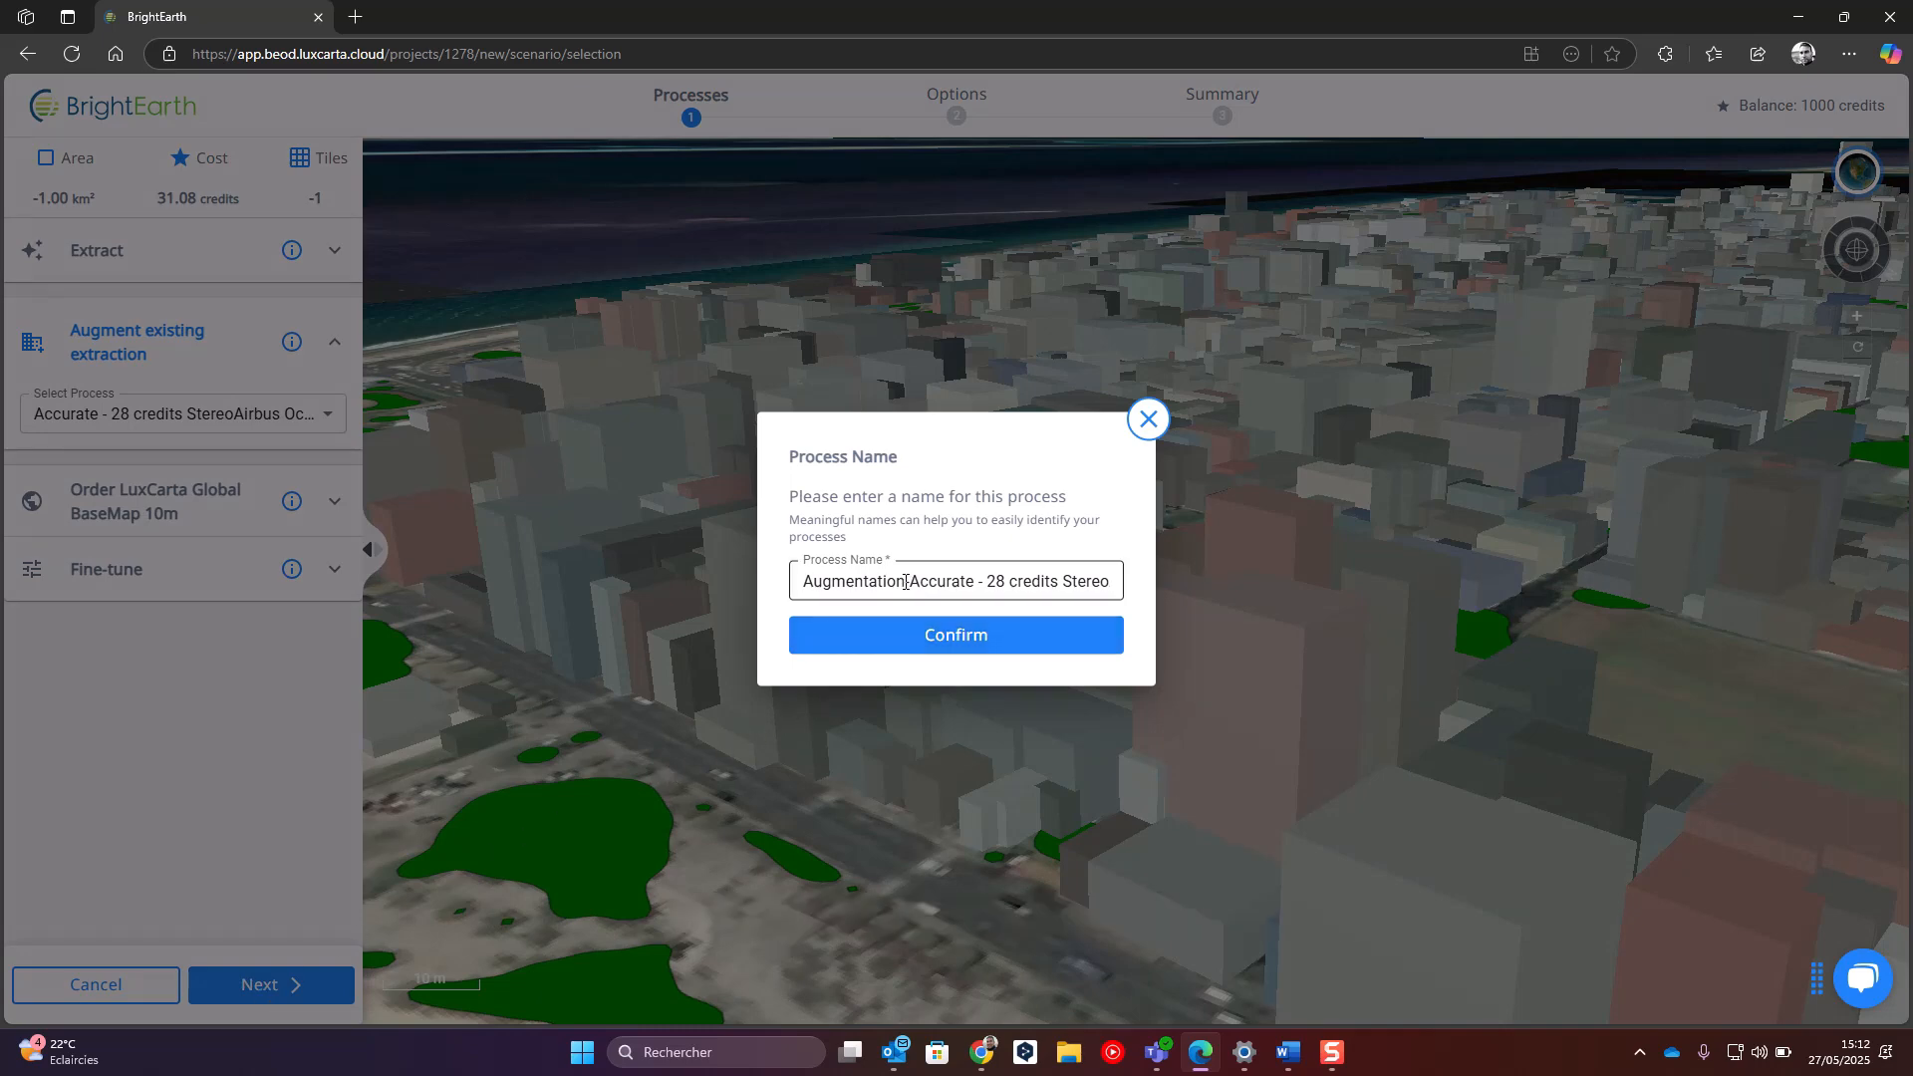
pyautogui.moveTo(909, 583); pyautogui.dragTo(782, 585)
pyautogui.write('Mono')
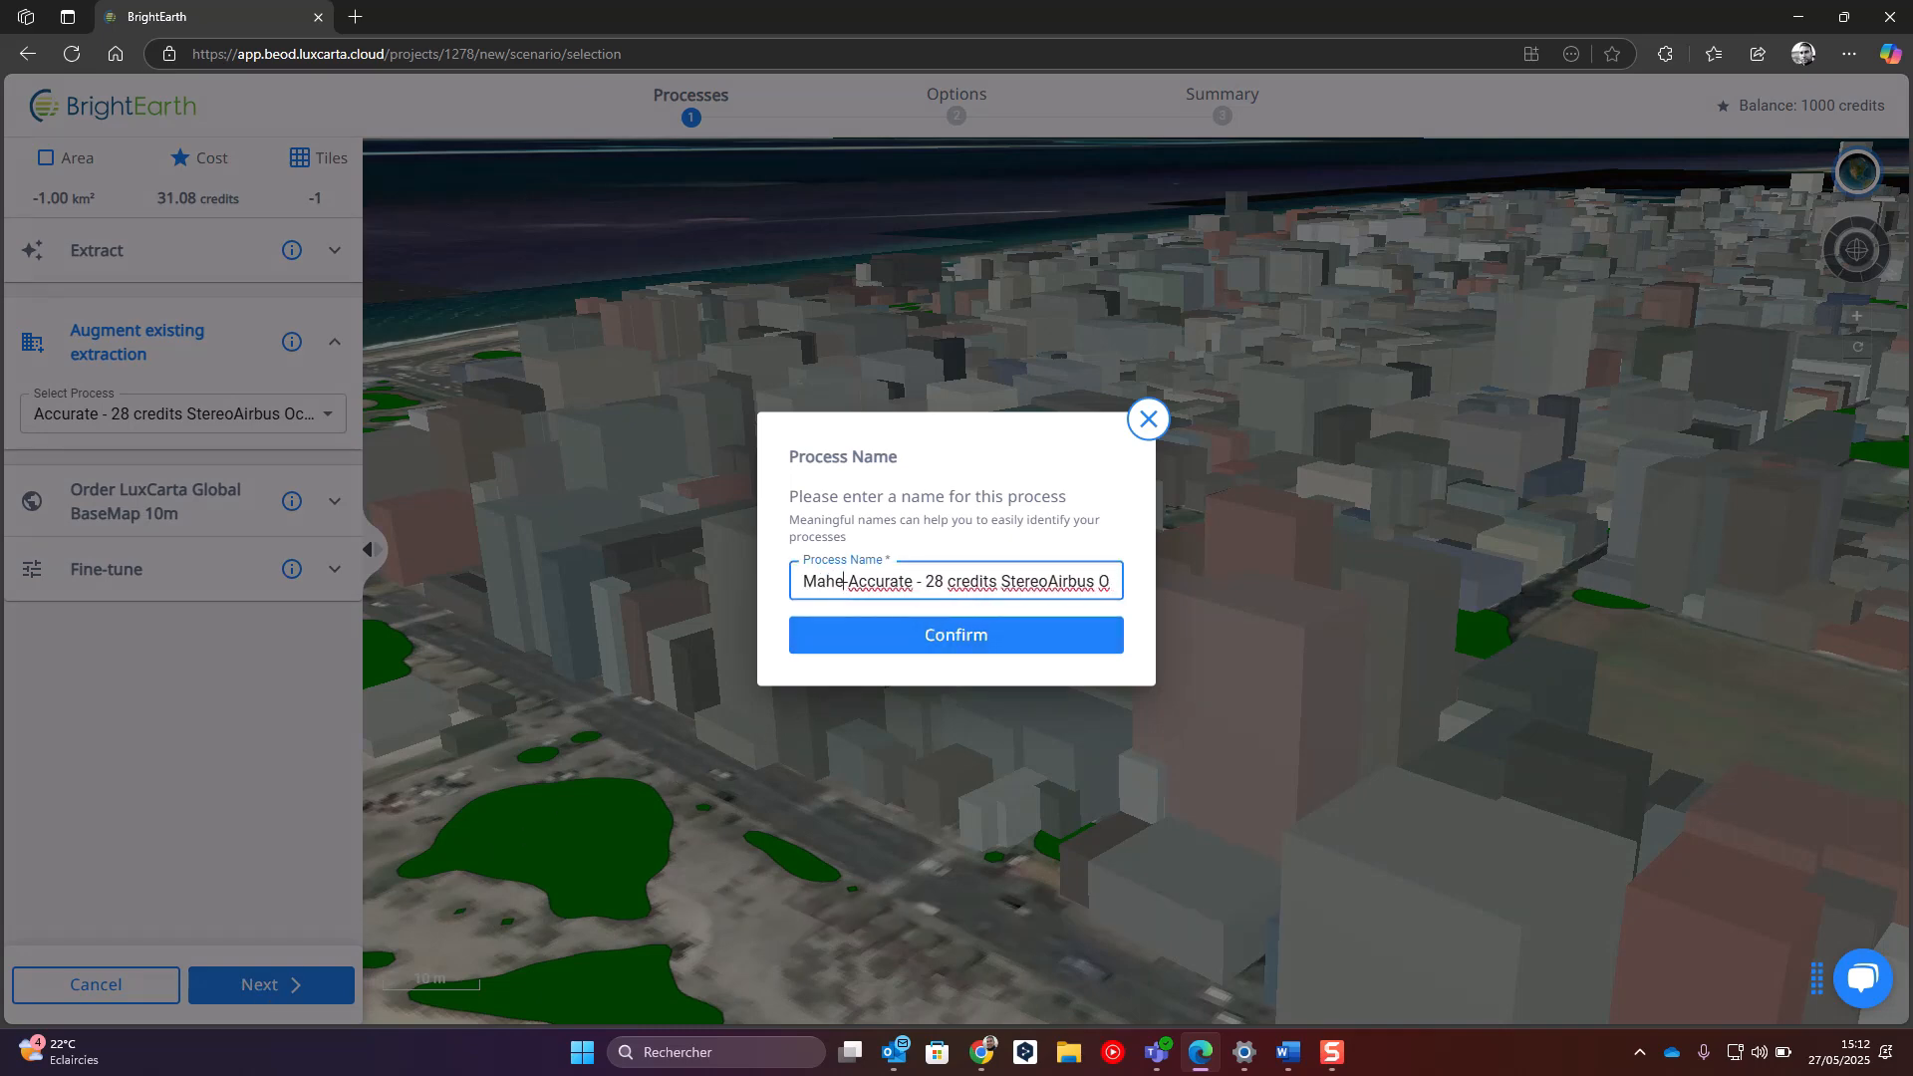
pyautogui.click(855, 635)
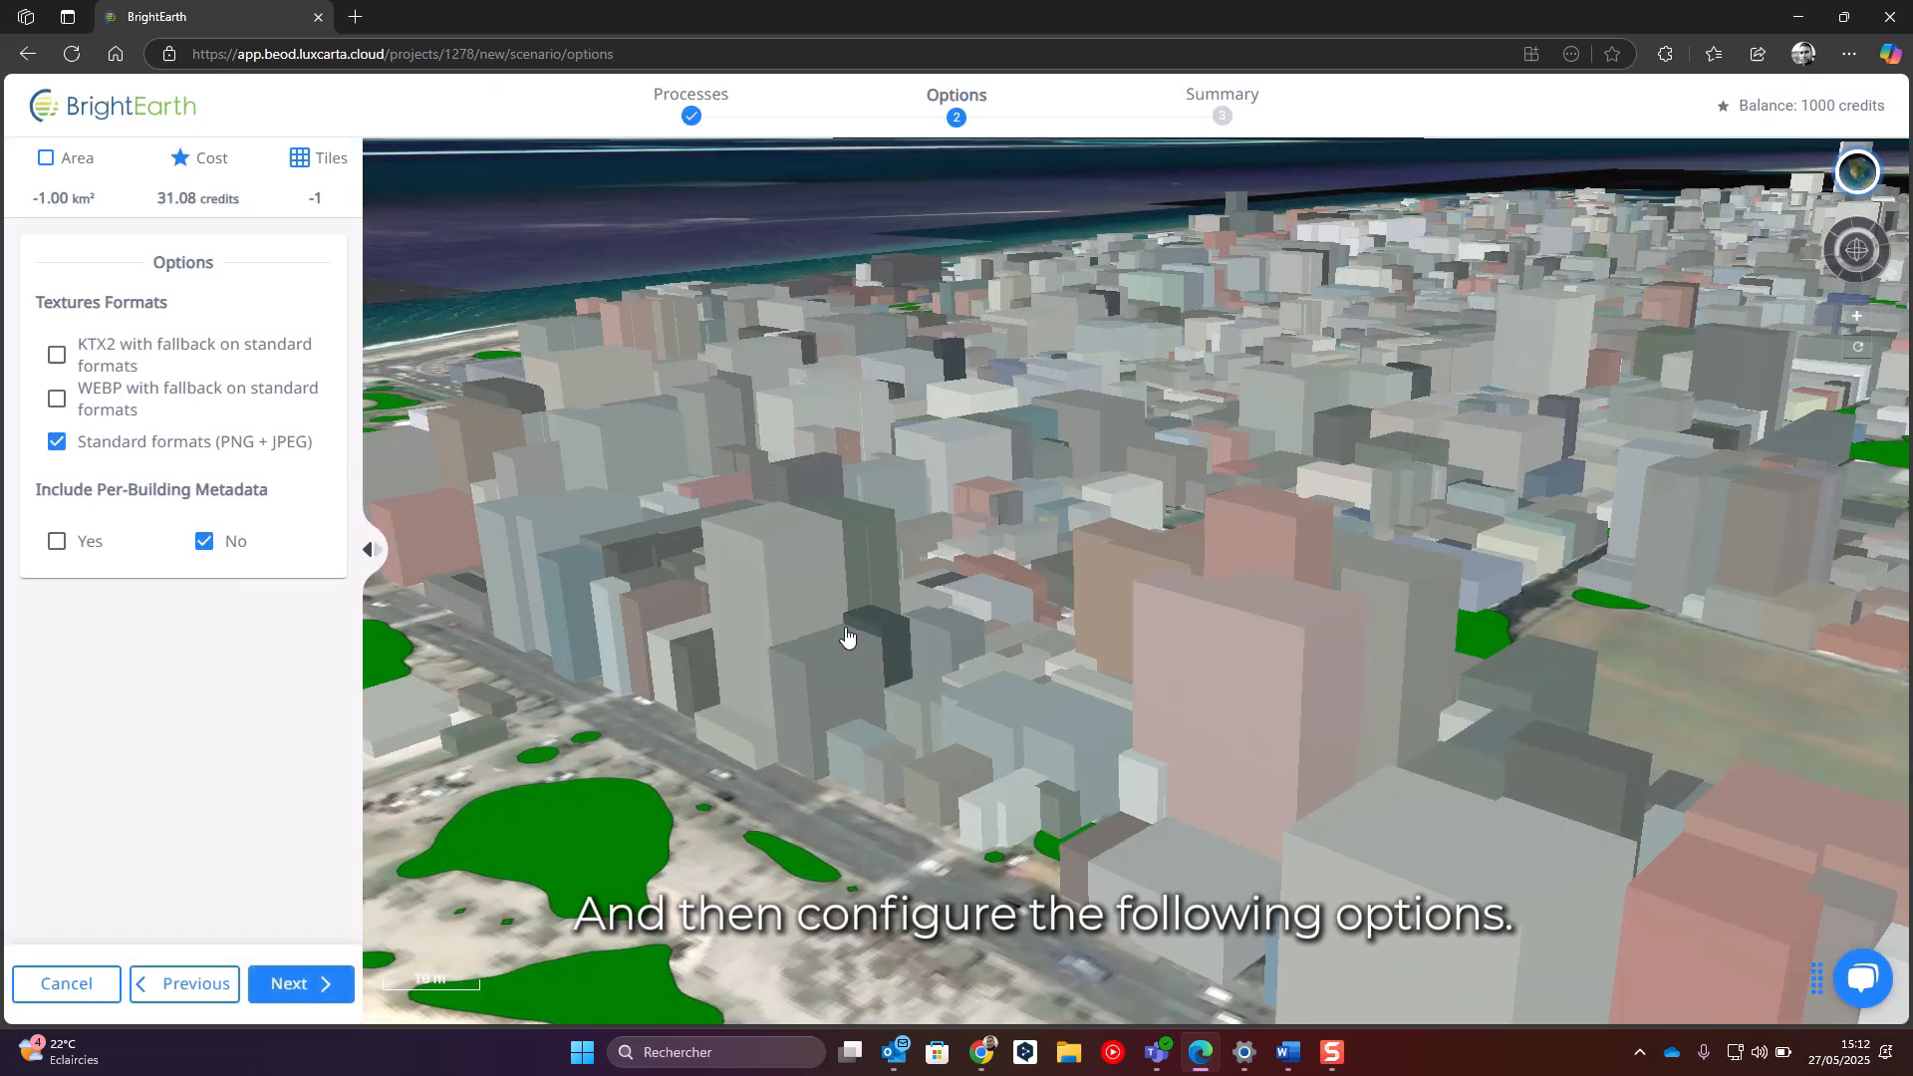
# Try the WEBP and KTX2 texture formats and per-building metadata, returning to standard PNG + JPEG formats without metadata
pyautogui.click(58, 400)
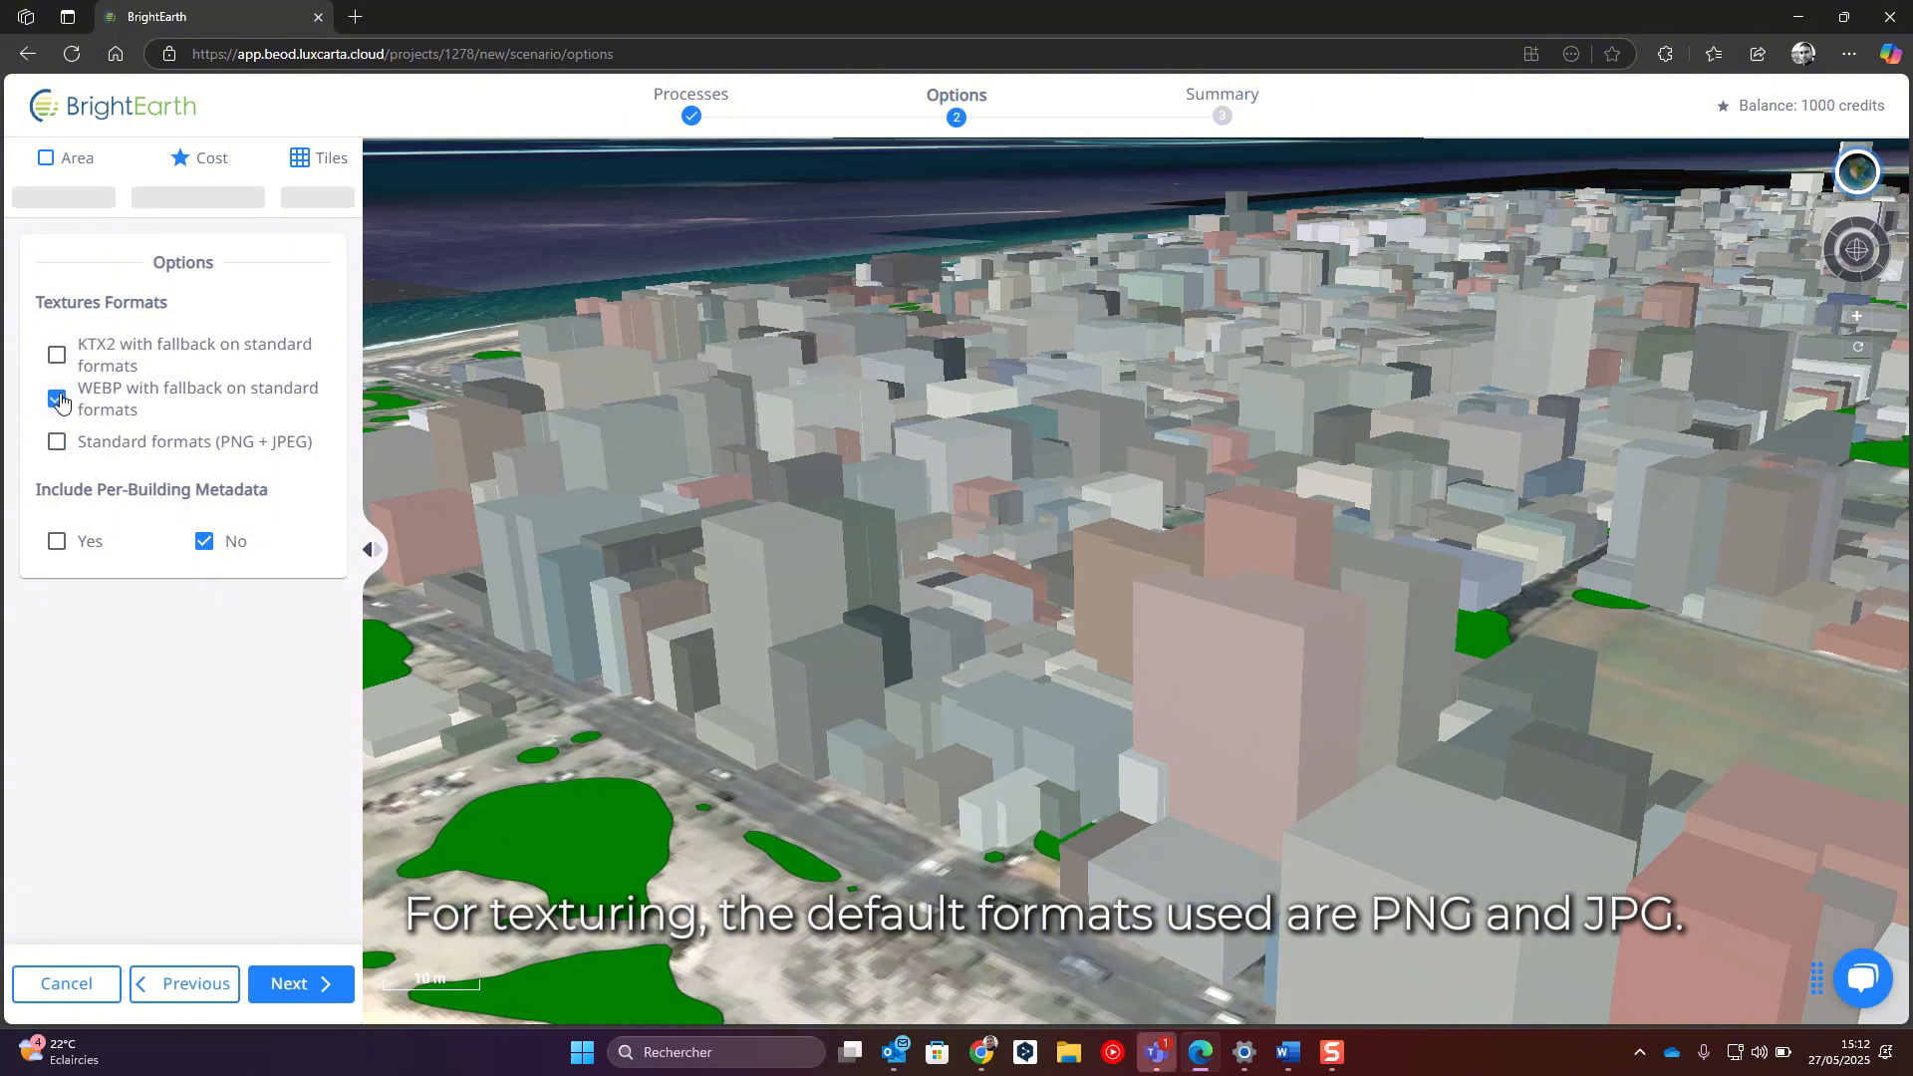
pyautogui.click(58, 361)
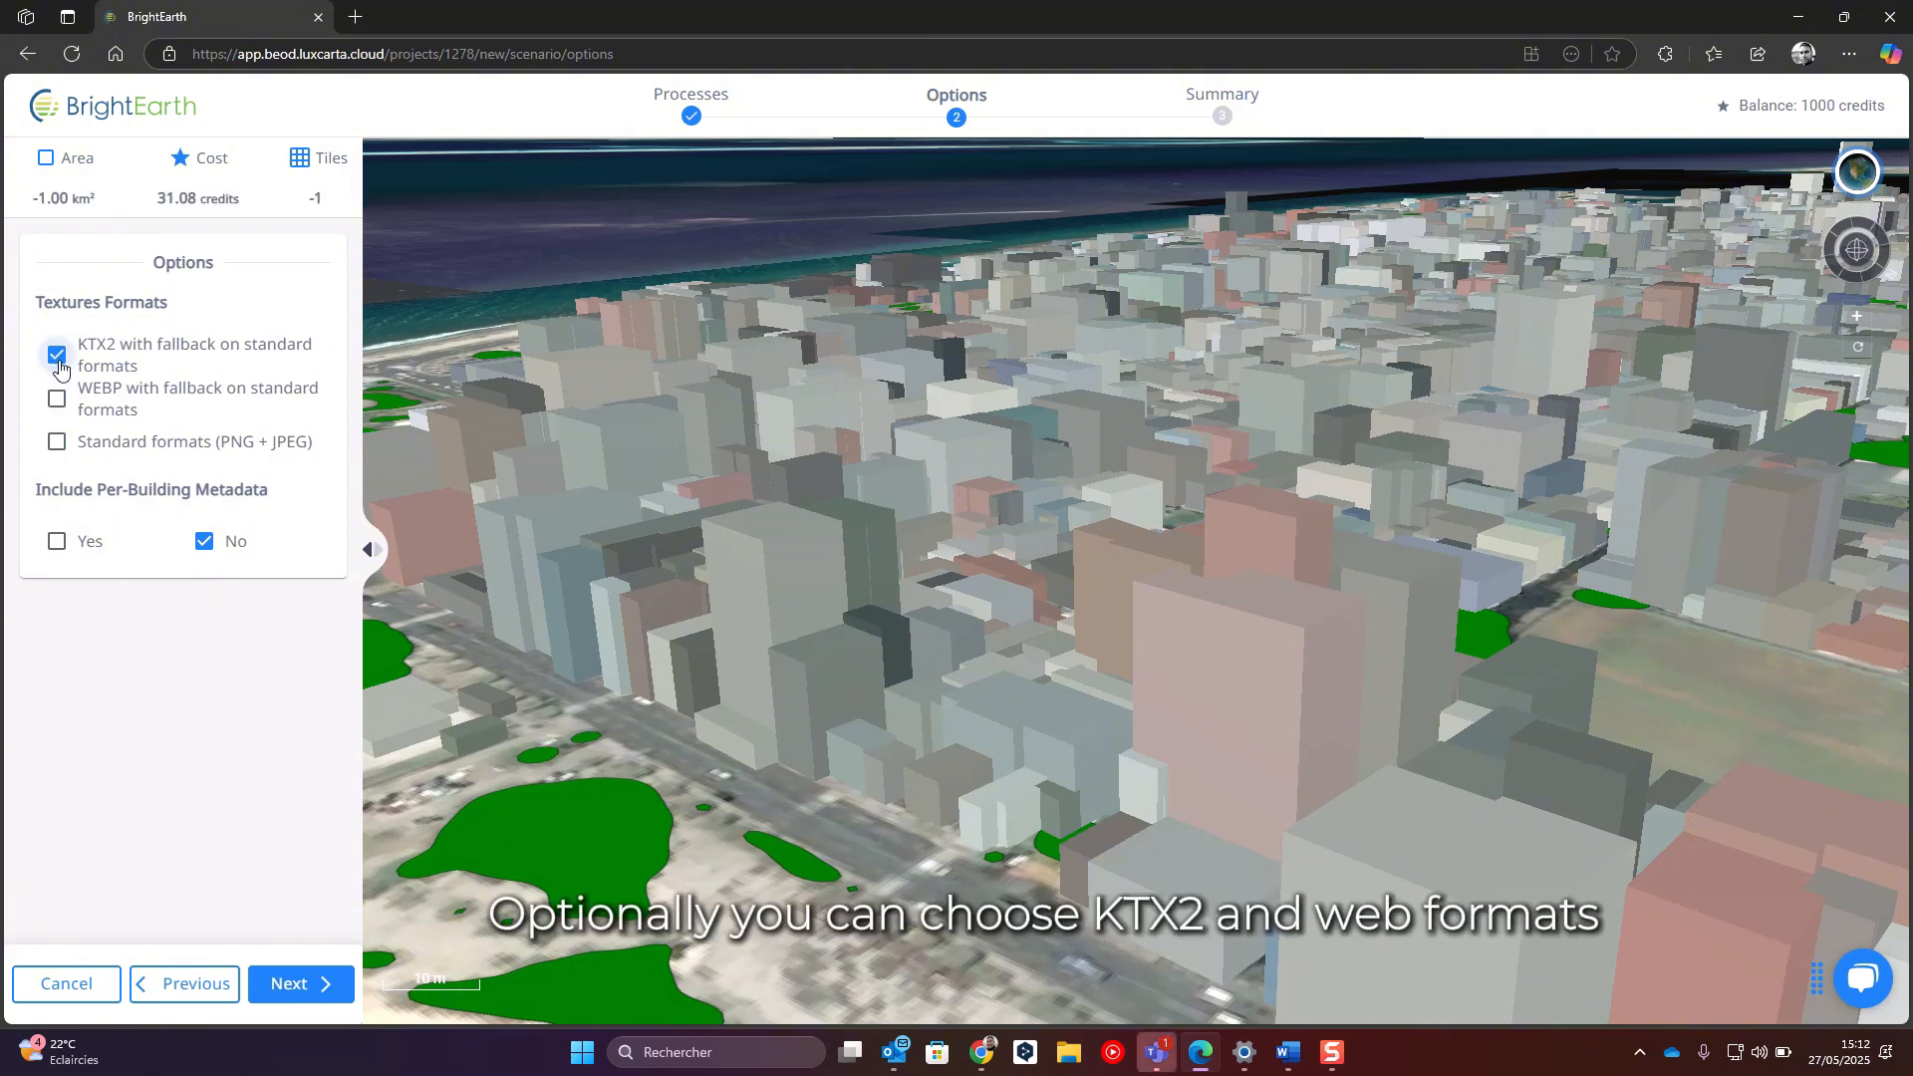
pyautogui.click(56, 445)
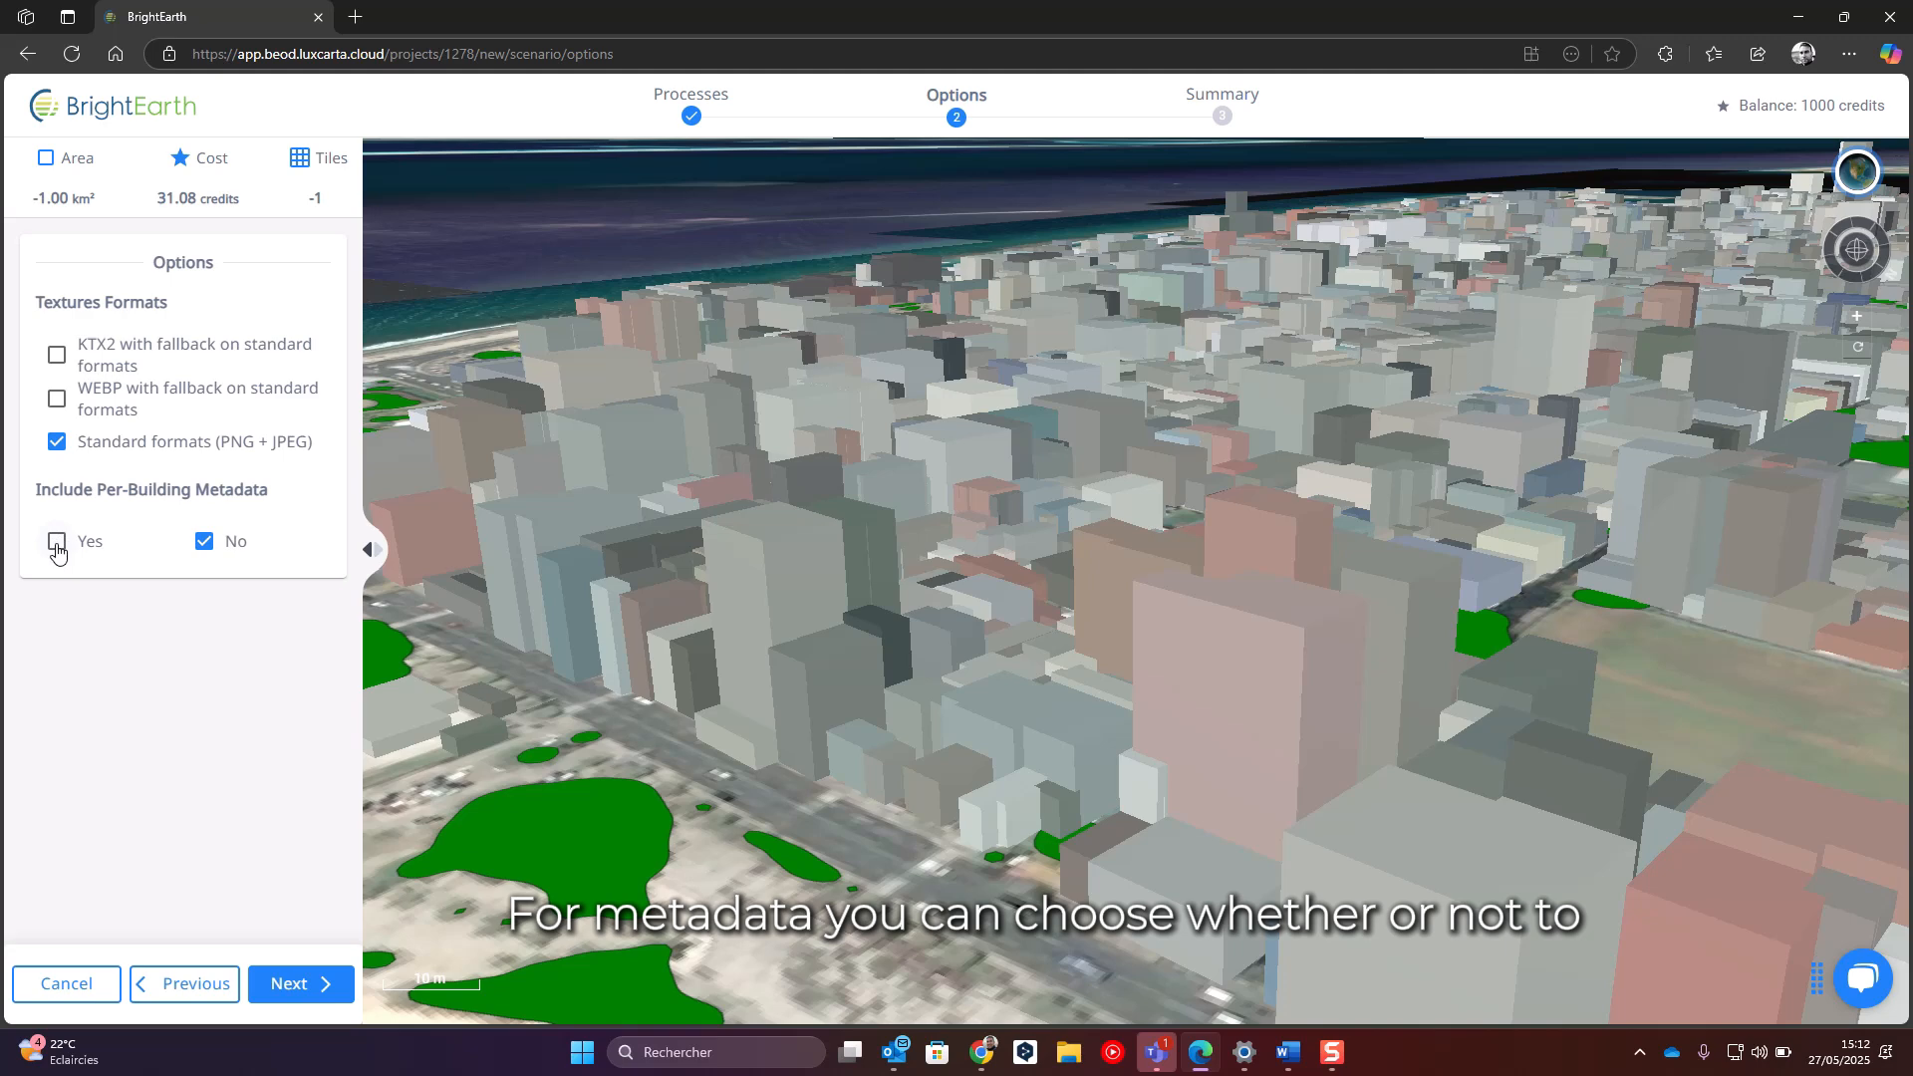
pyautogui.click(57, 547)
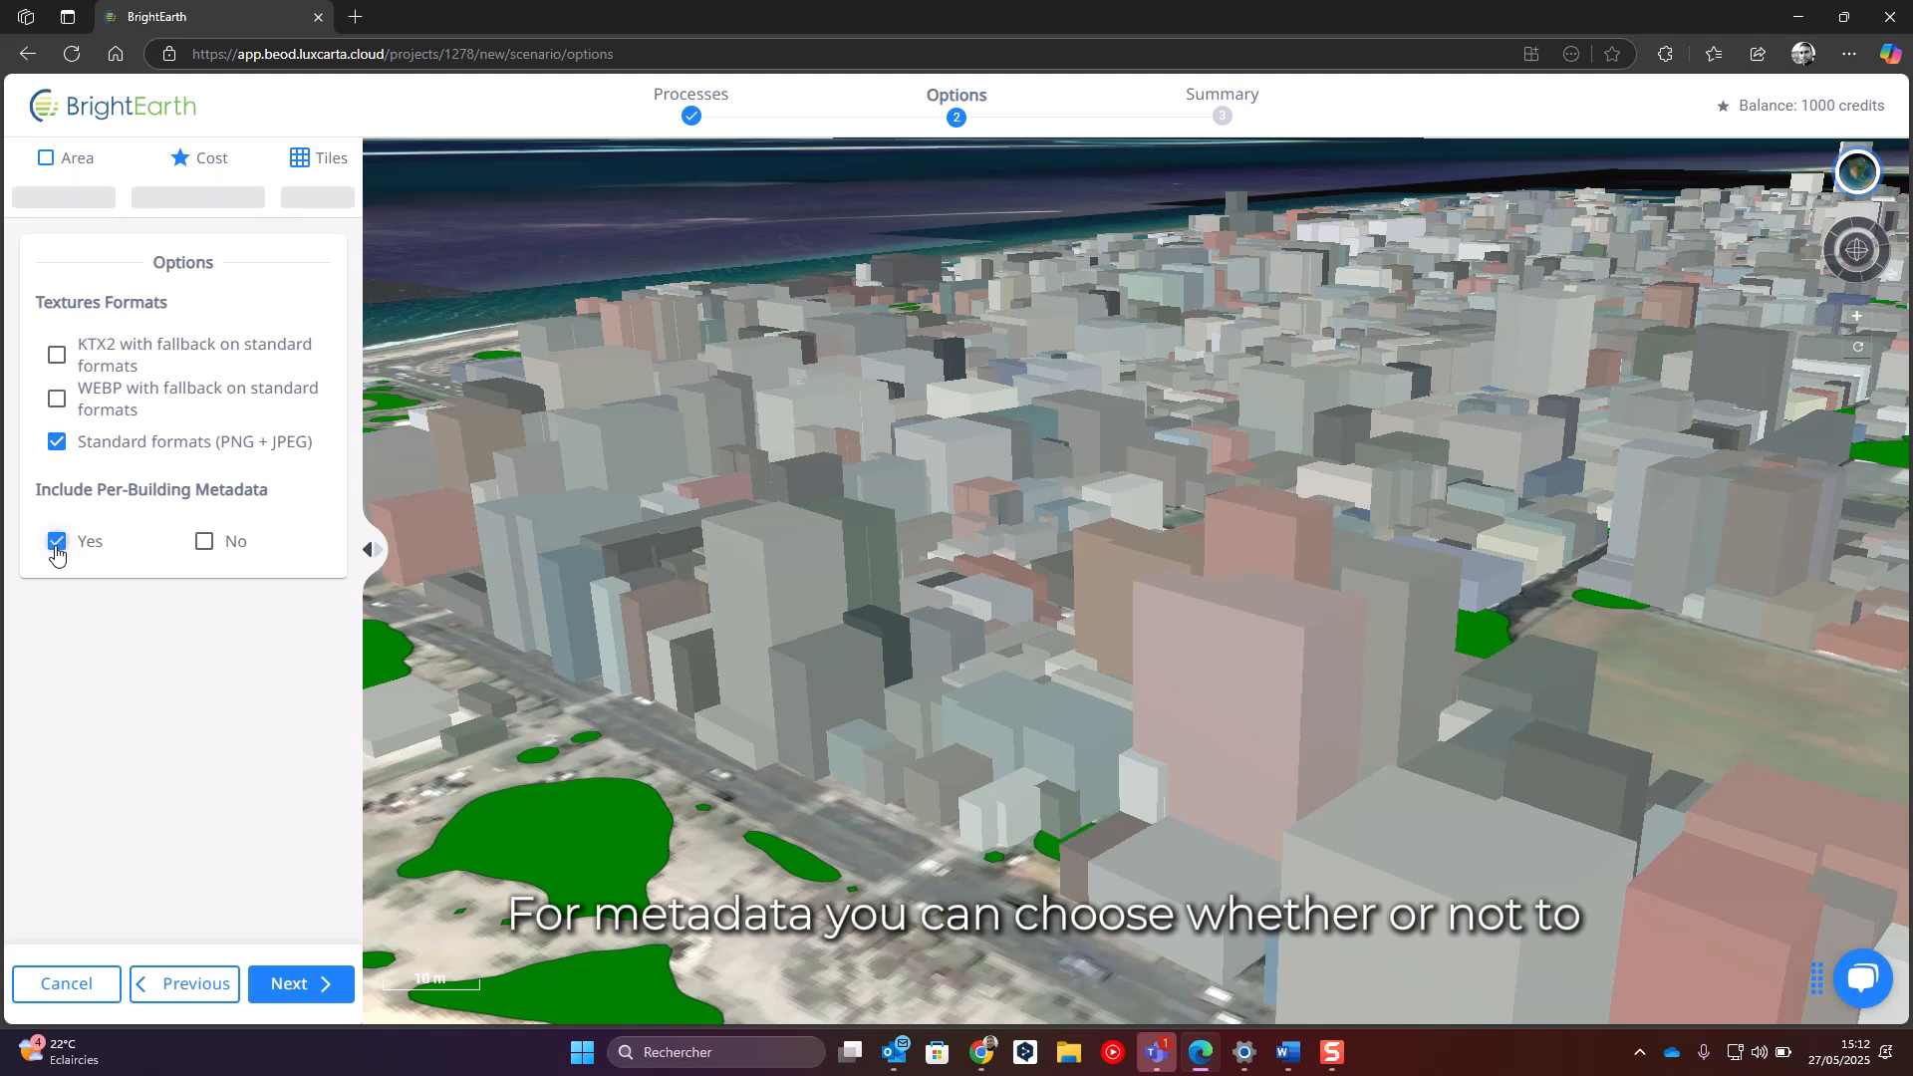
pyautogui.click(204, 546)
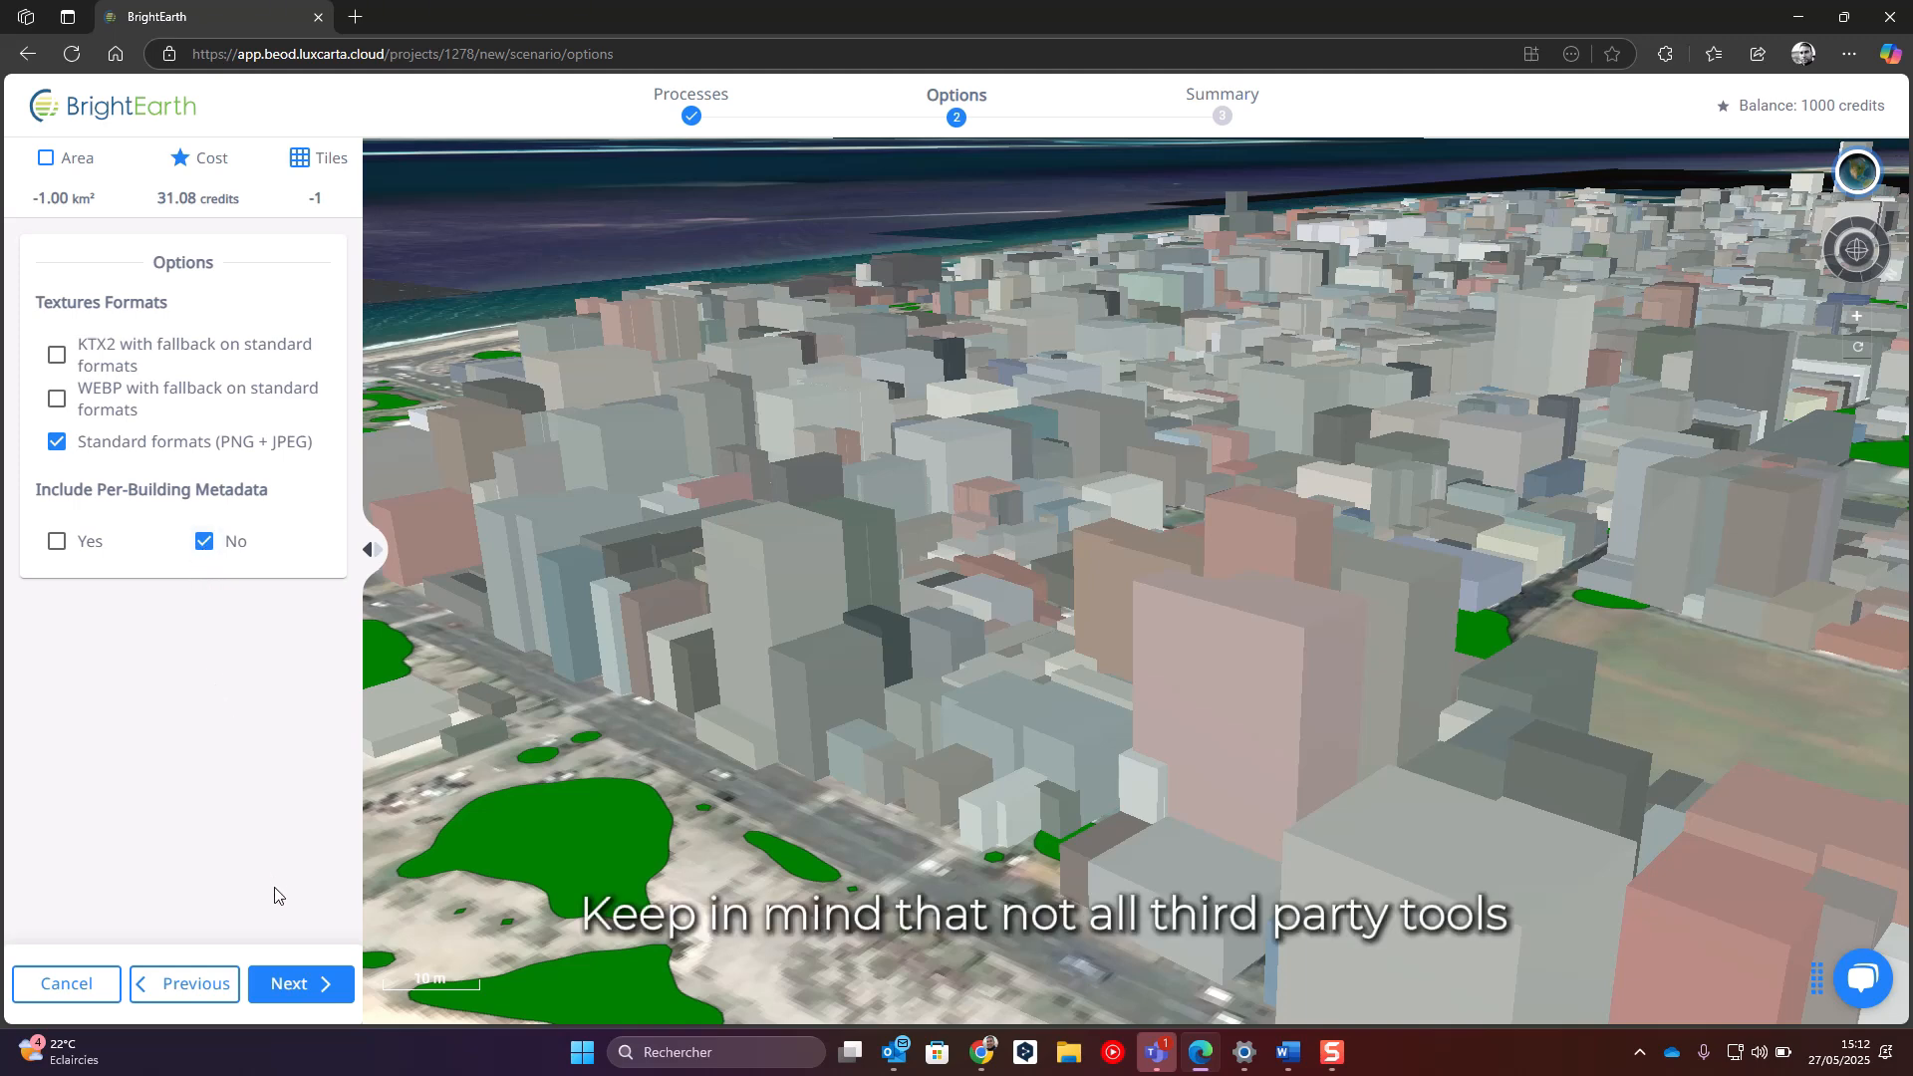
# Submit the augmentation process from its summary and check its progress in the notifications
pyautogui.click(293, 998)
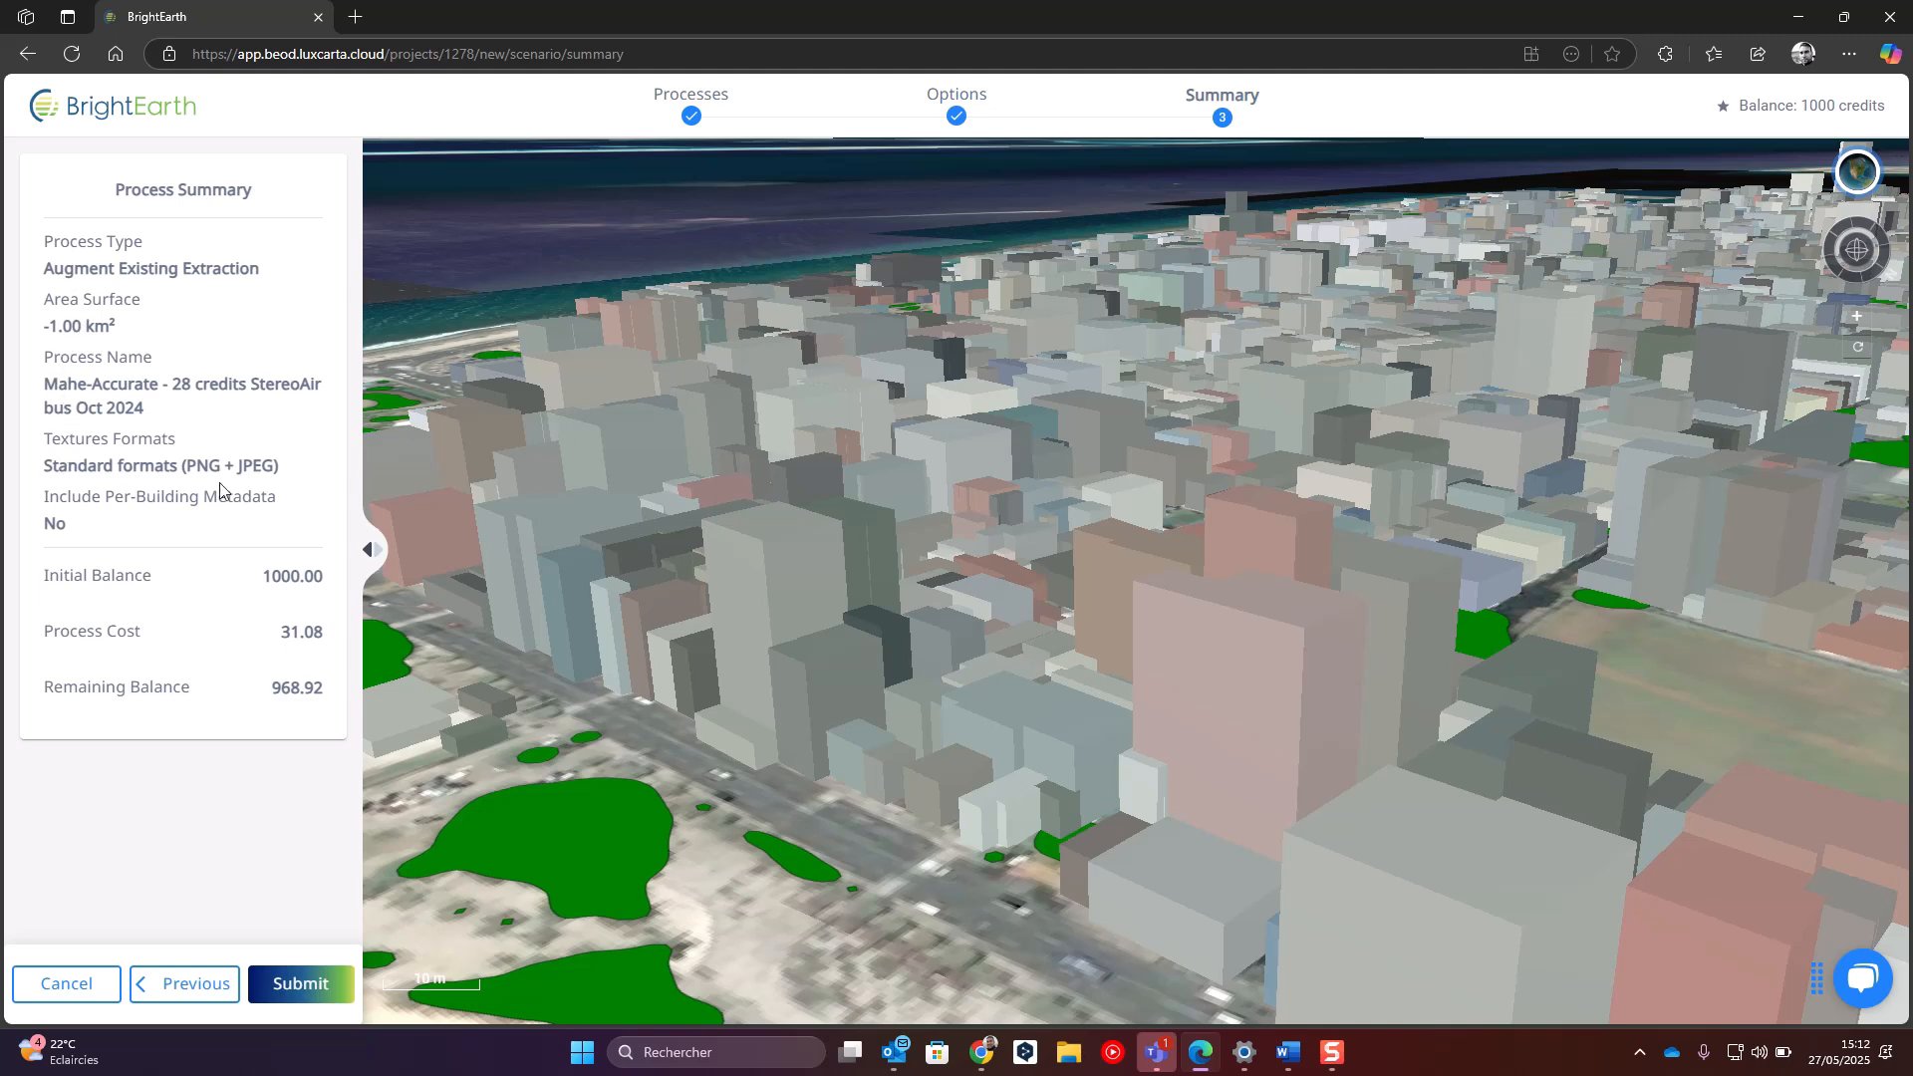
pyautogui.click(301, 986)
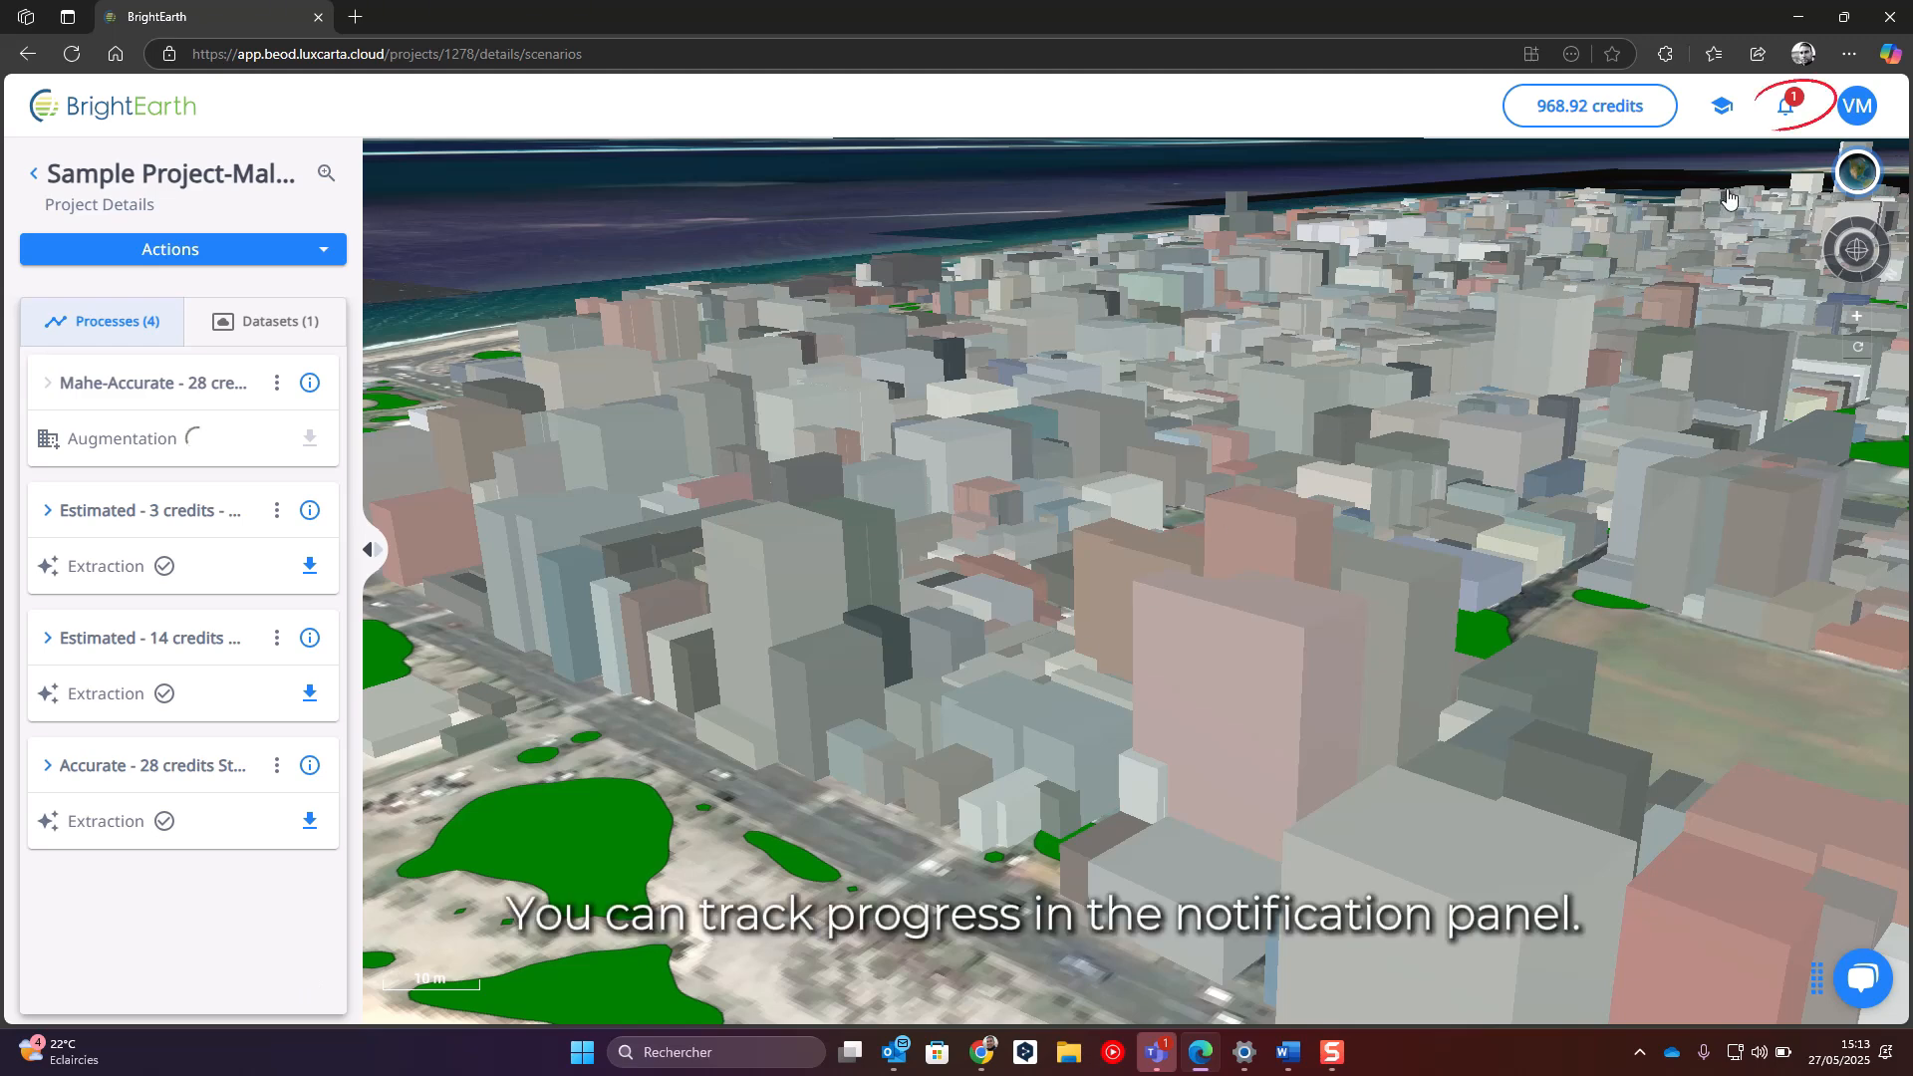
pyautogui.click(1788, 118)
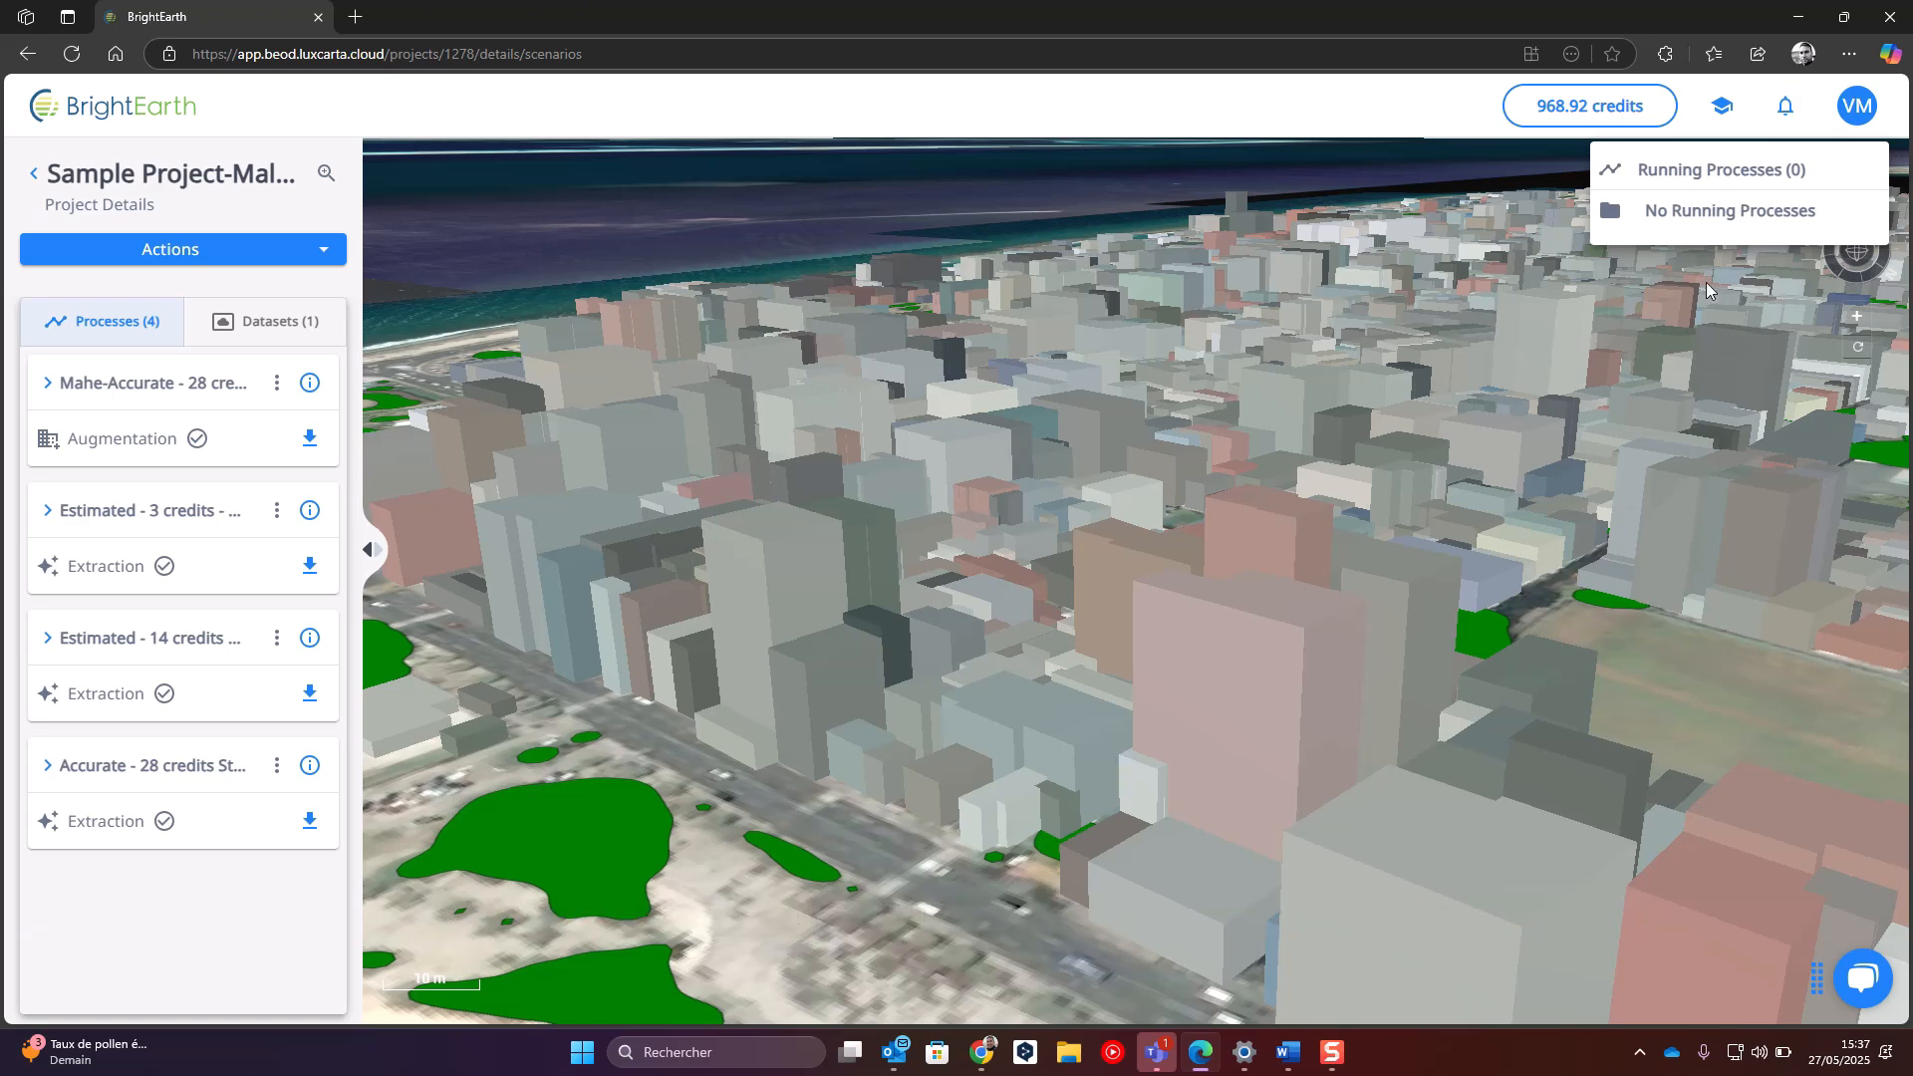
# Show the Mahe-Accurate process's Augmented Buildings in 3D and hide the Accurate extraction's Buildings layer to inspect the textured buildings
pyautogui.click(48, 384)
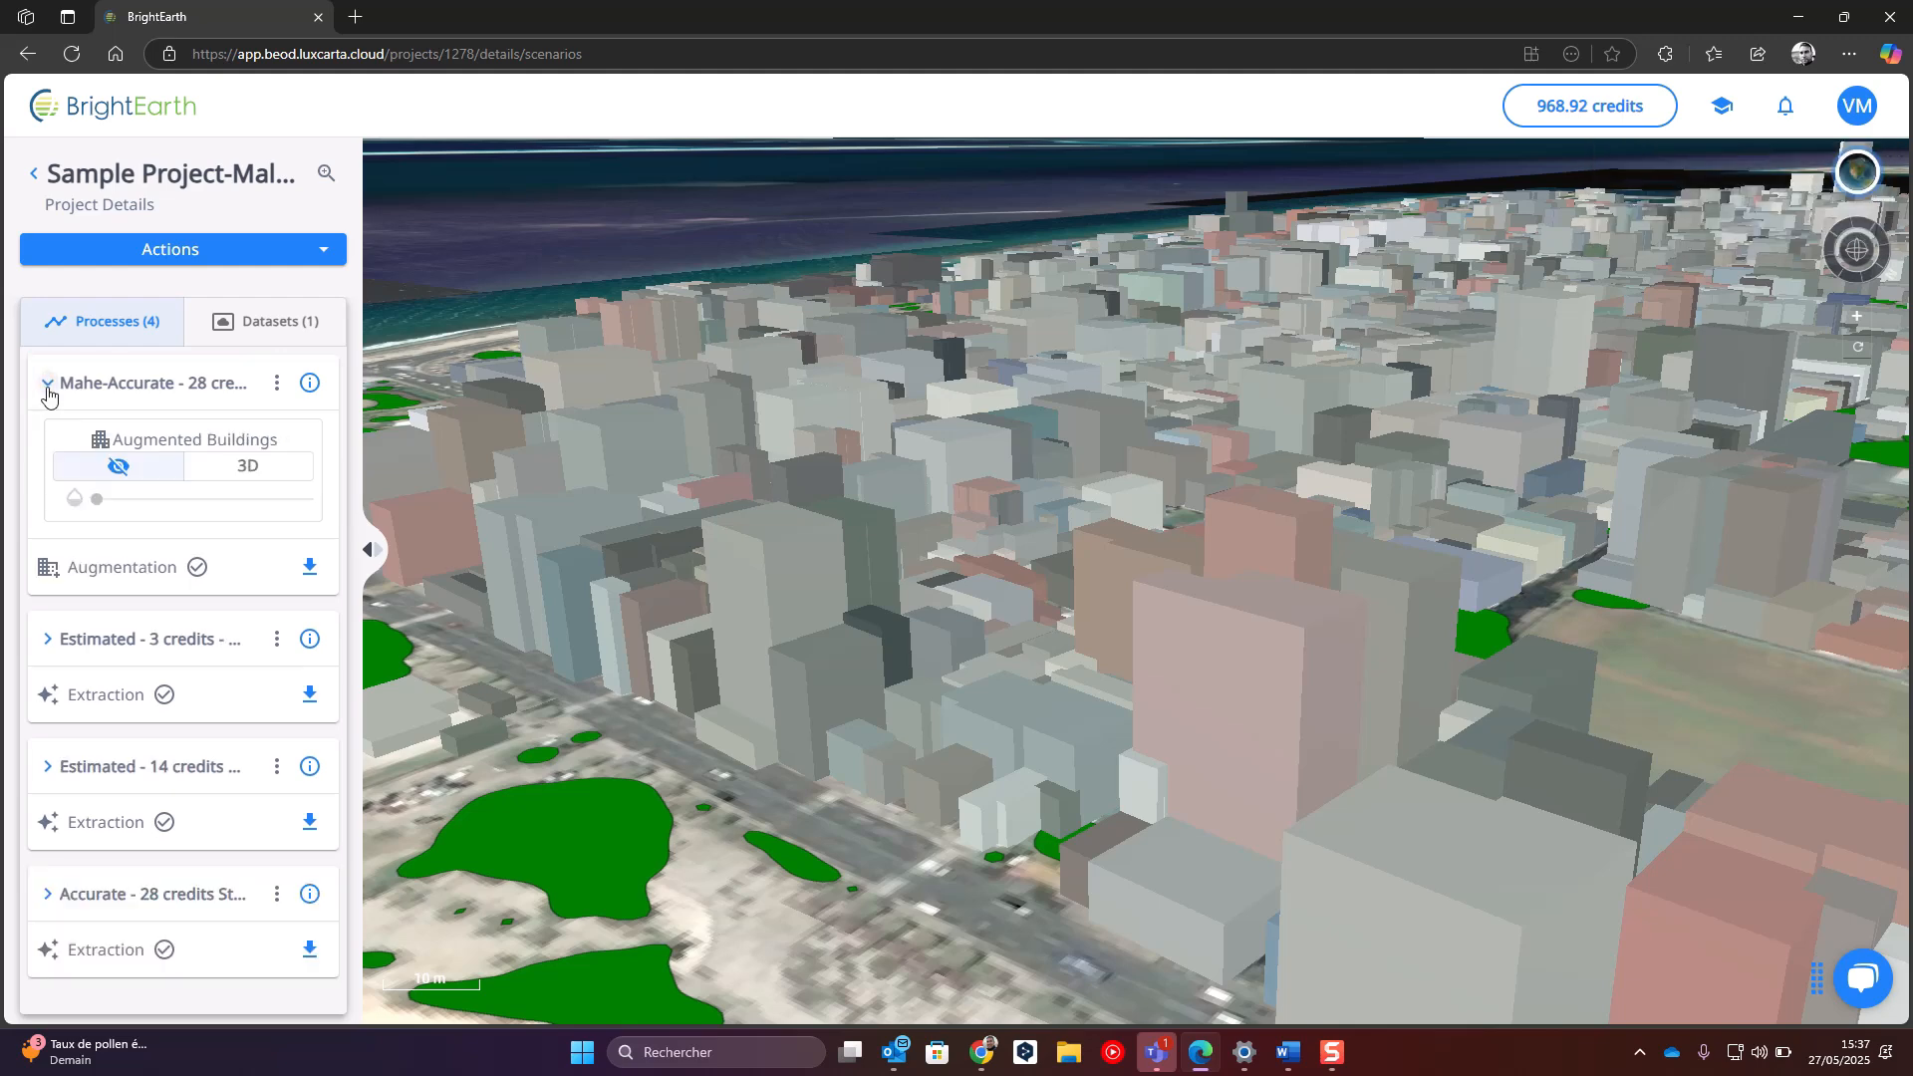
pyautogui.click(236, 479)
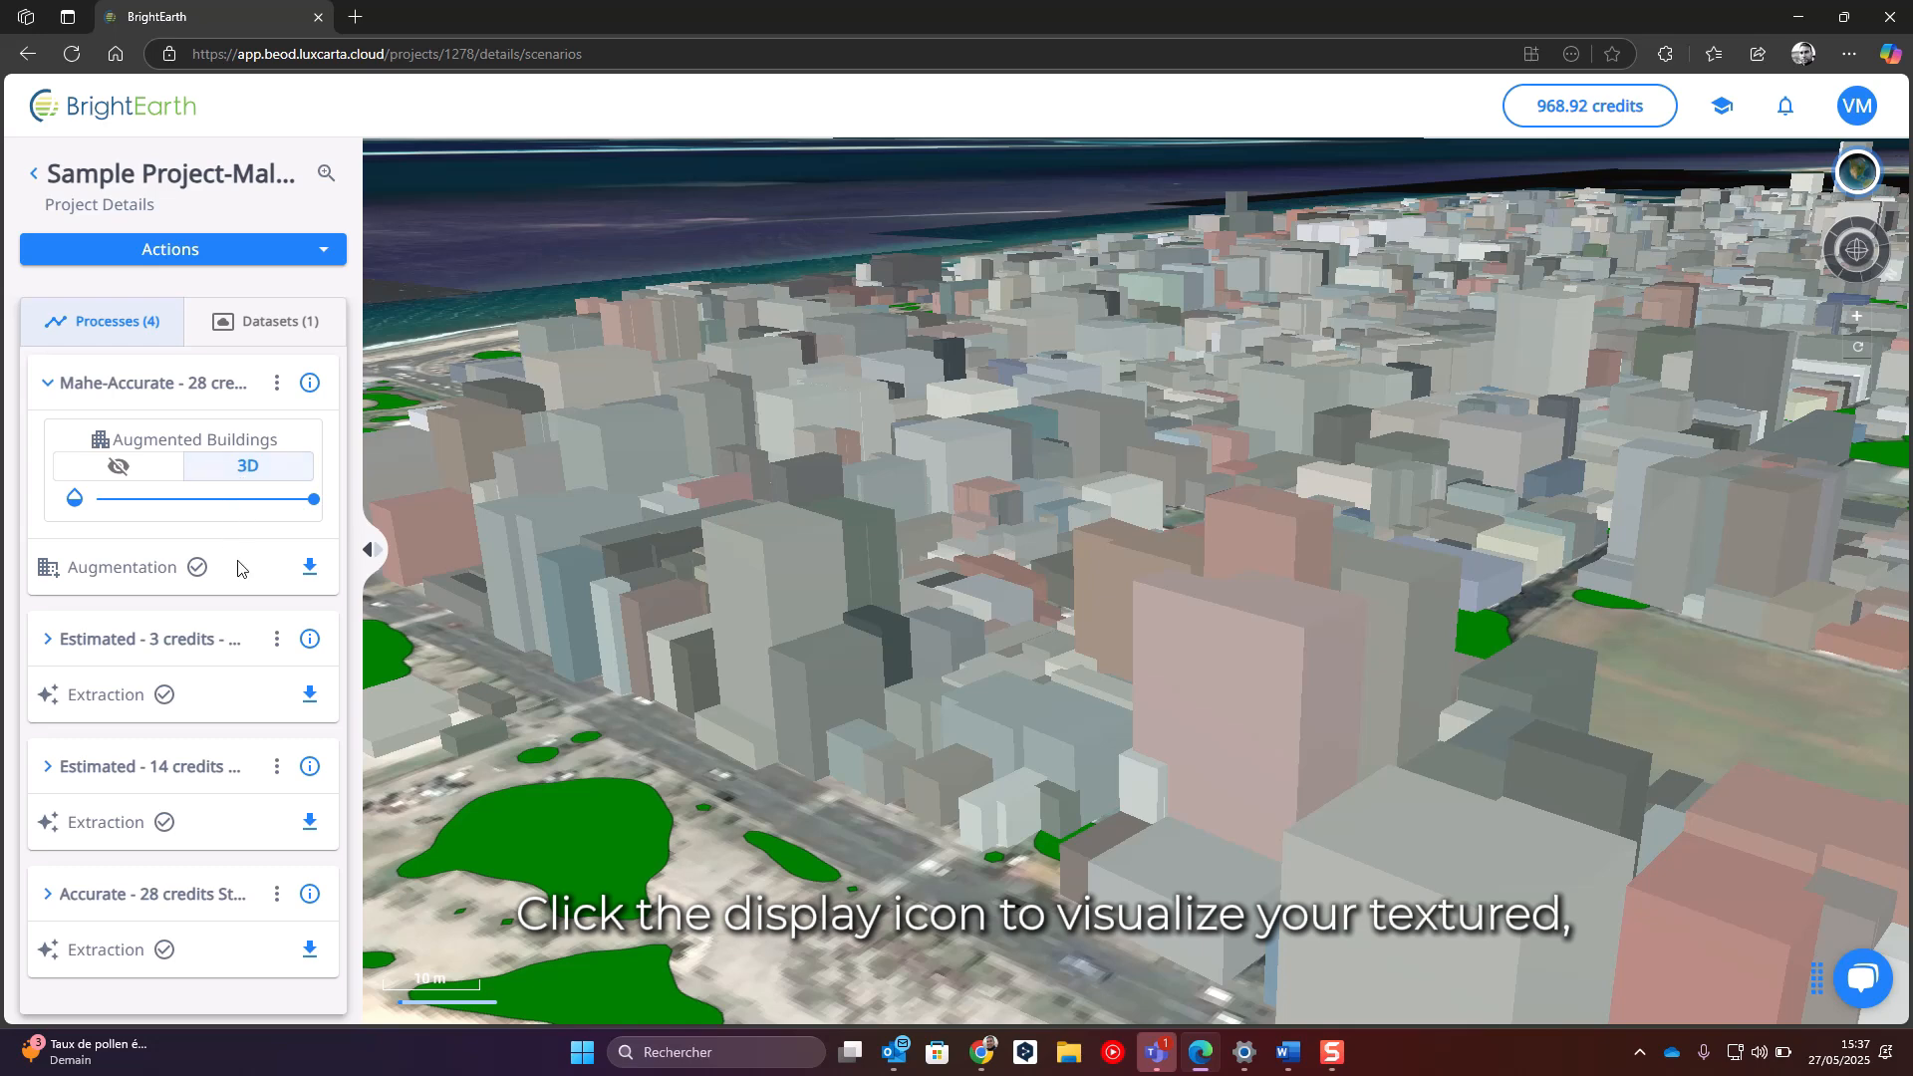
pyautogui.click(49, 900)
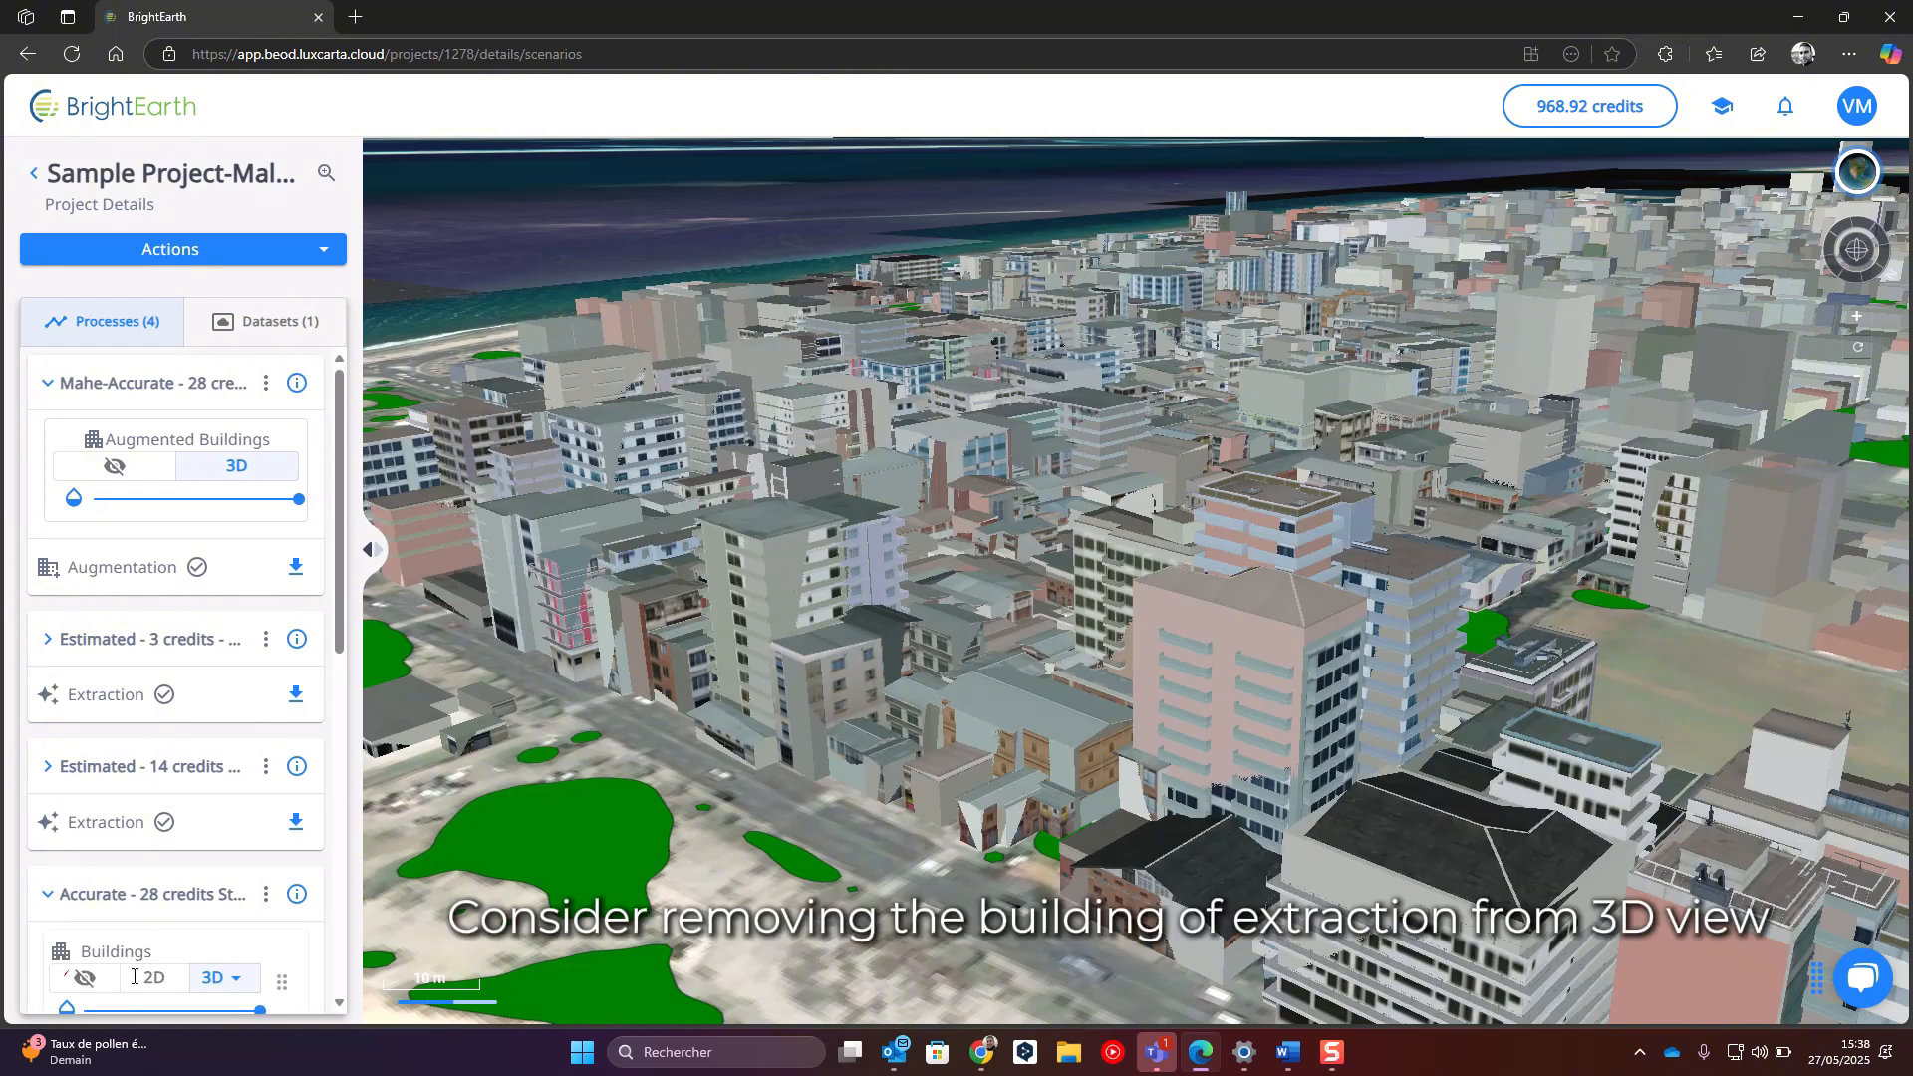
pyautogui.click(104, 992)
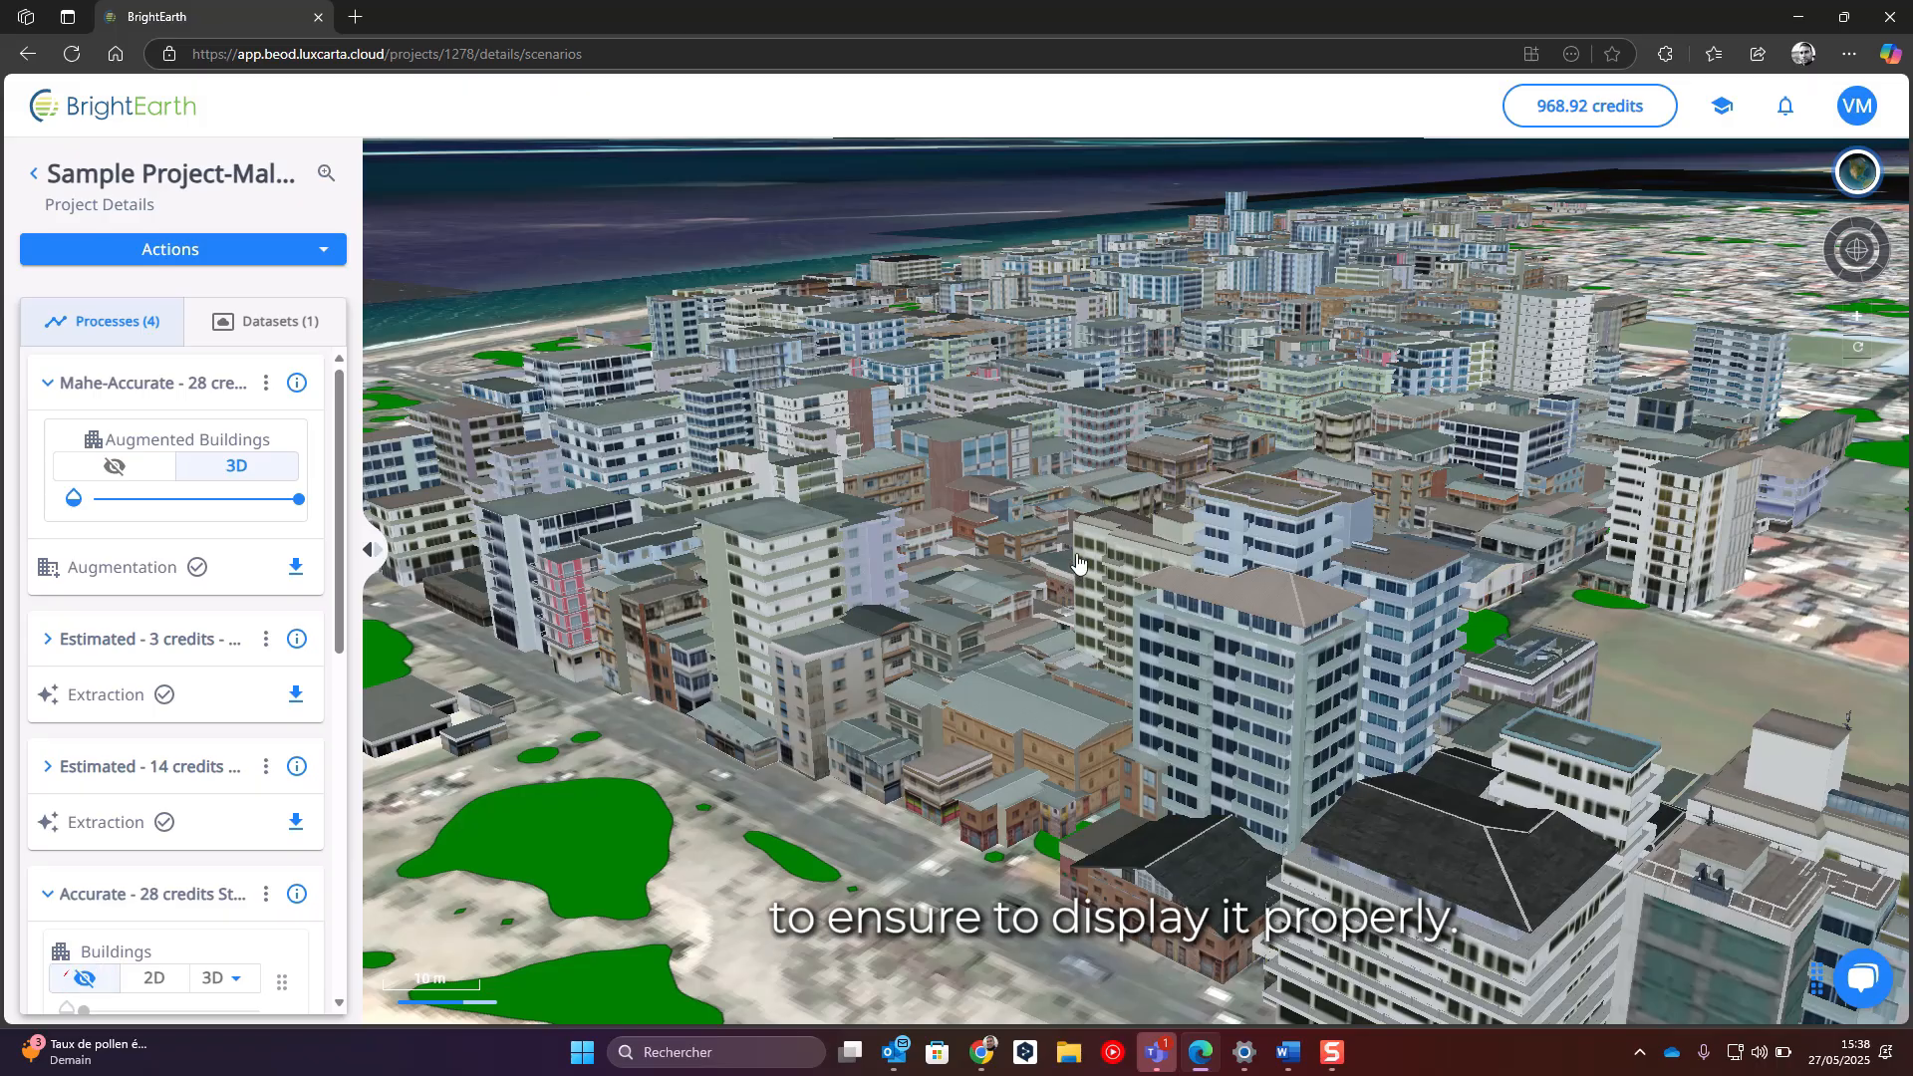
pyautogui.scroll(2, 1086, 543)
pyautogui.scroll(5, 1086, 543)
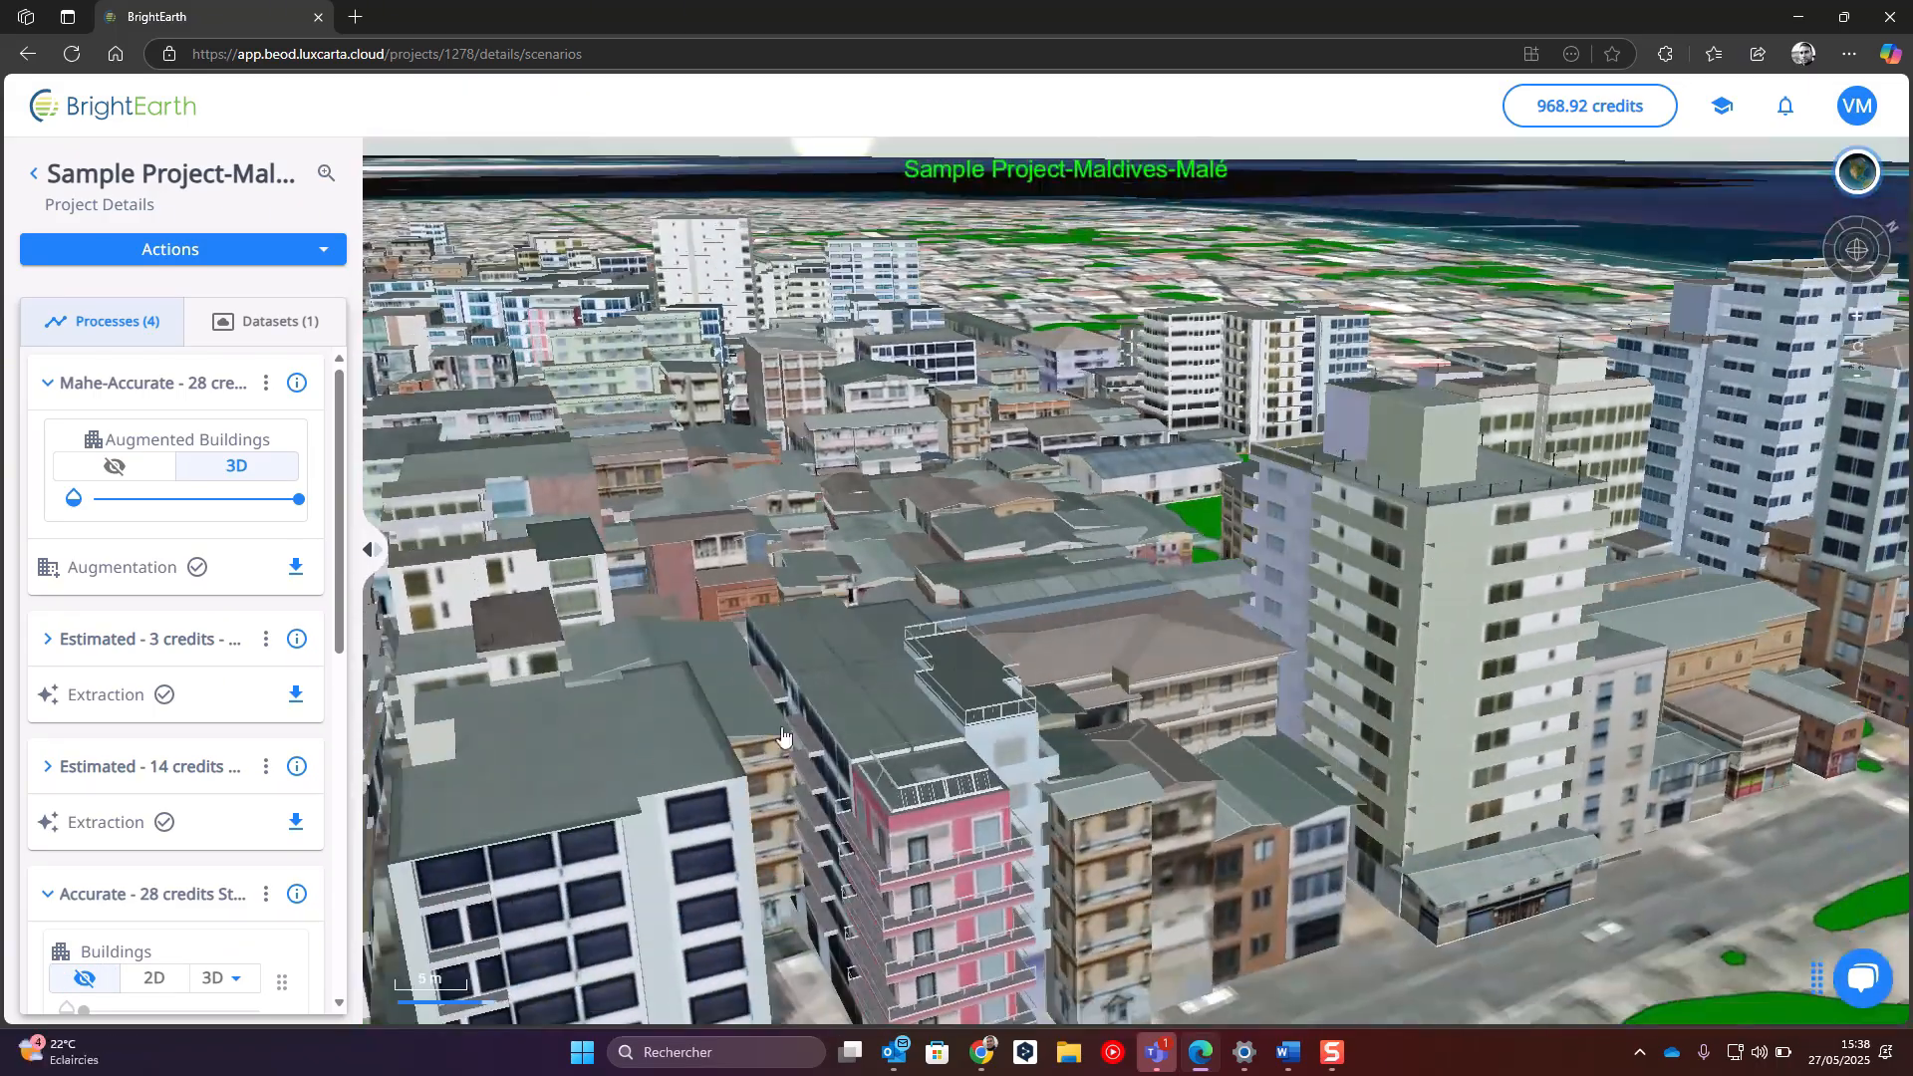
pyautogui.moveTo(620, 766); pyautogui.dragTo(1176, 642)
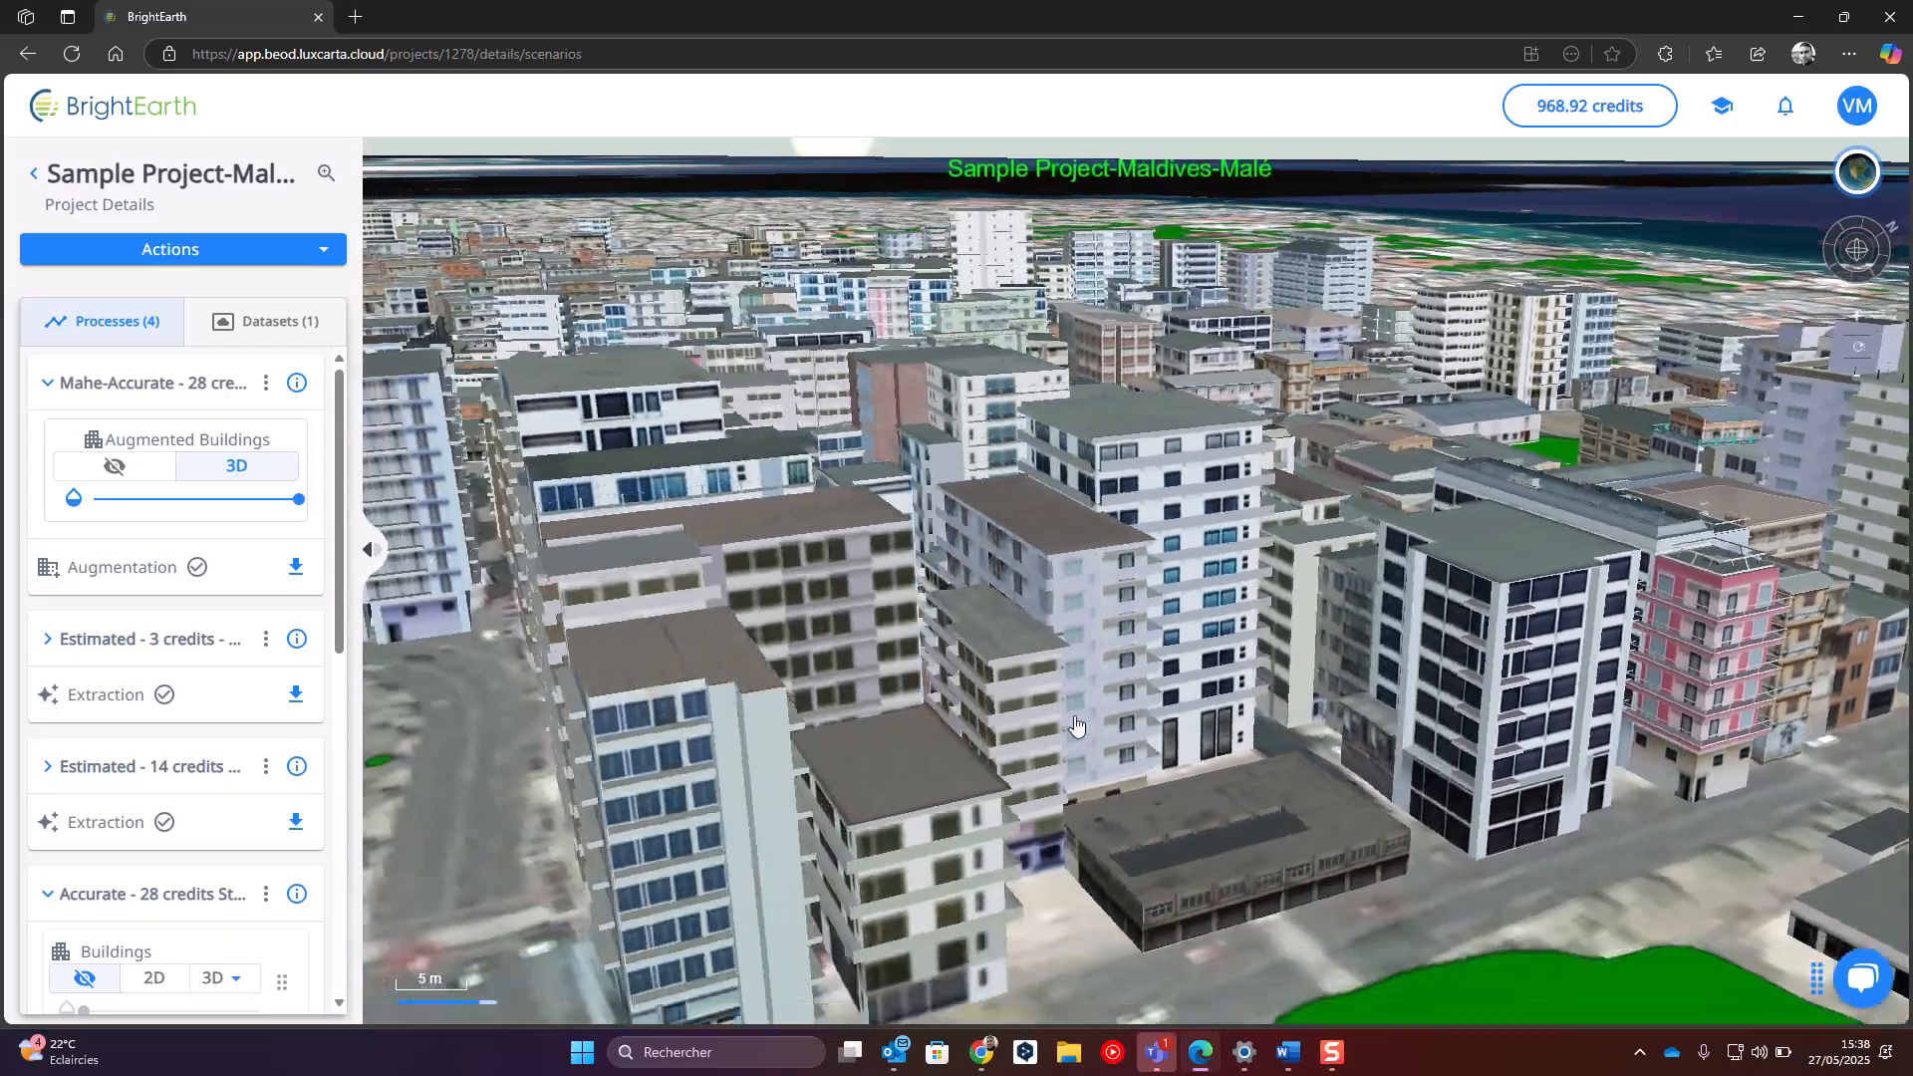
pyautogui.scroll(5, 845, 730)
pyautogui.scroll(-10, 845, 731)
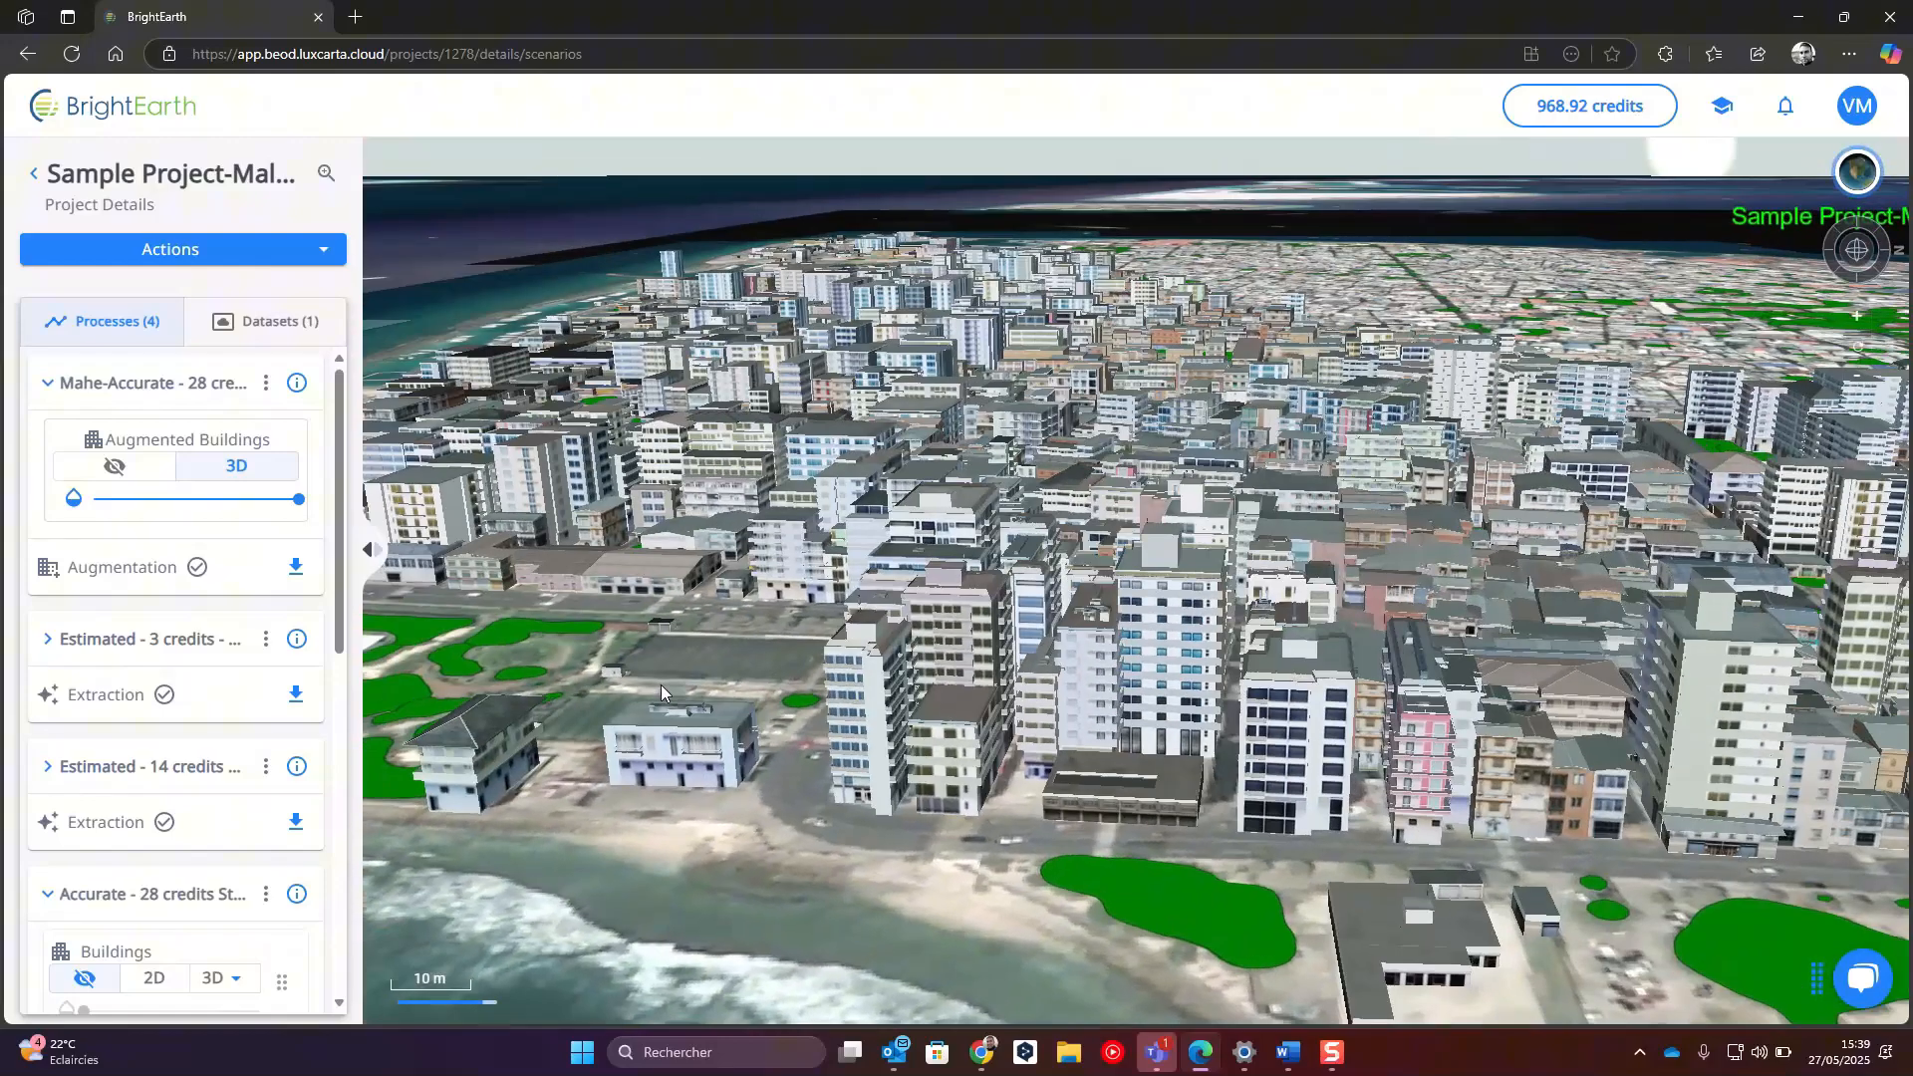
# Open the Mahe-Accurate augmentation results in the BrightEarth Downloader and set the 3D tiles to Uncompress
pyautogui.click(295, 567)
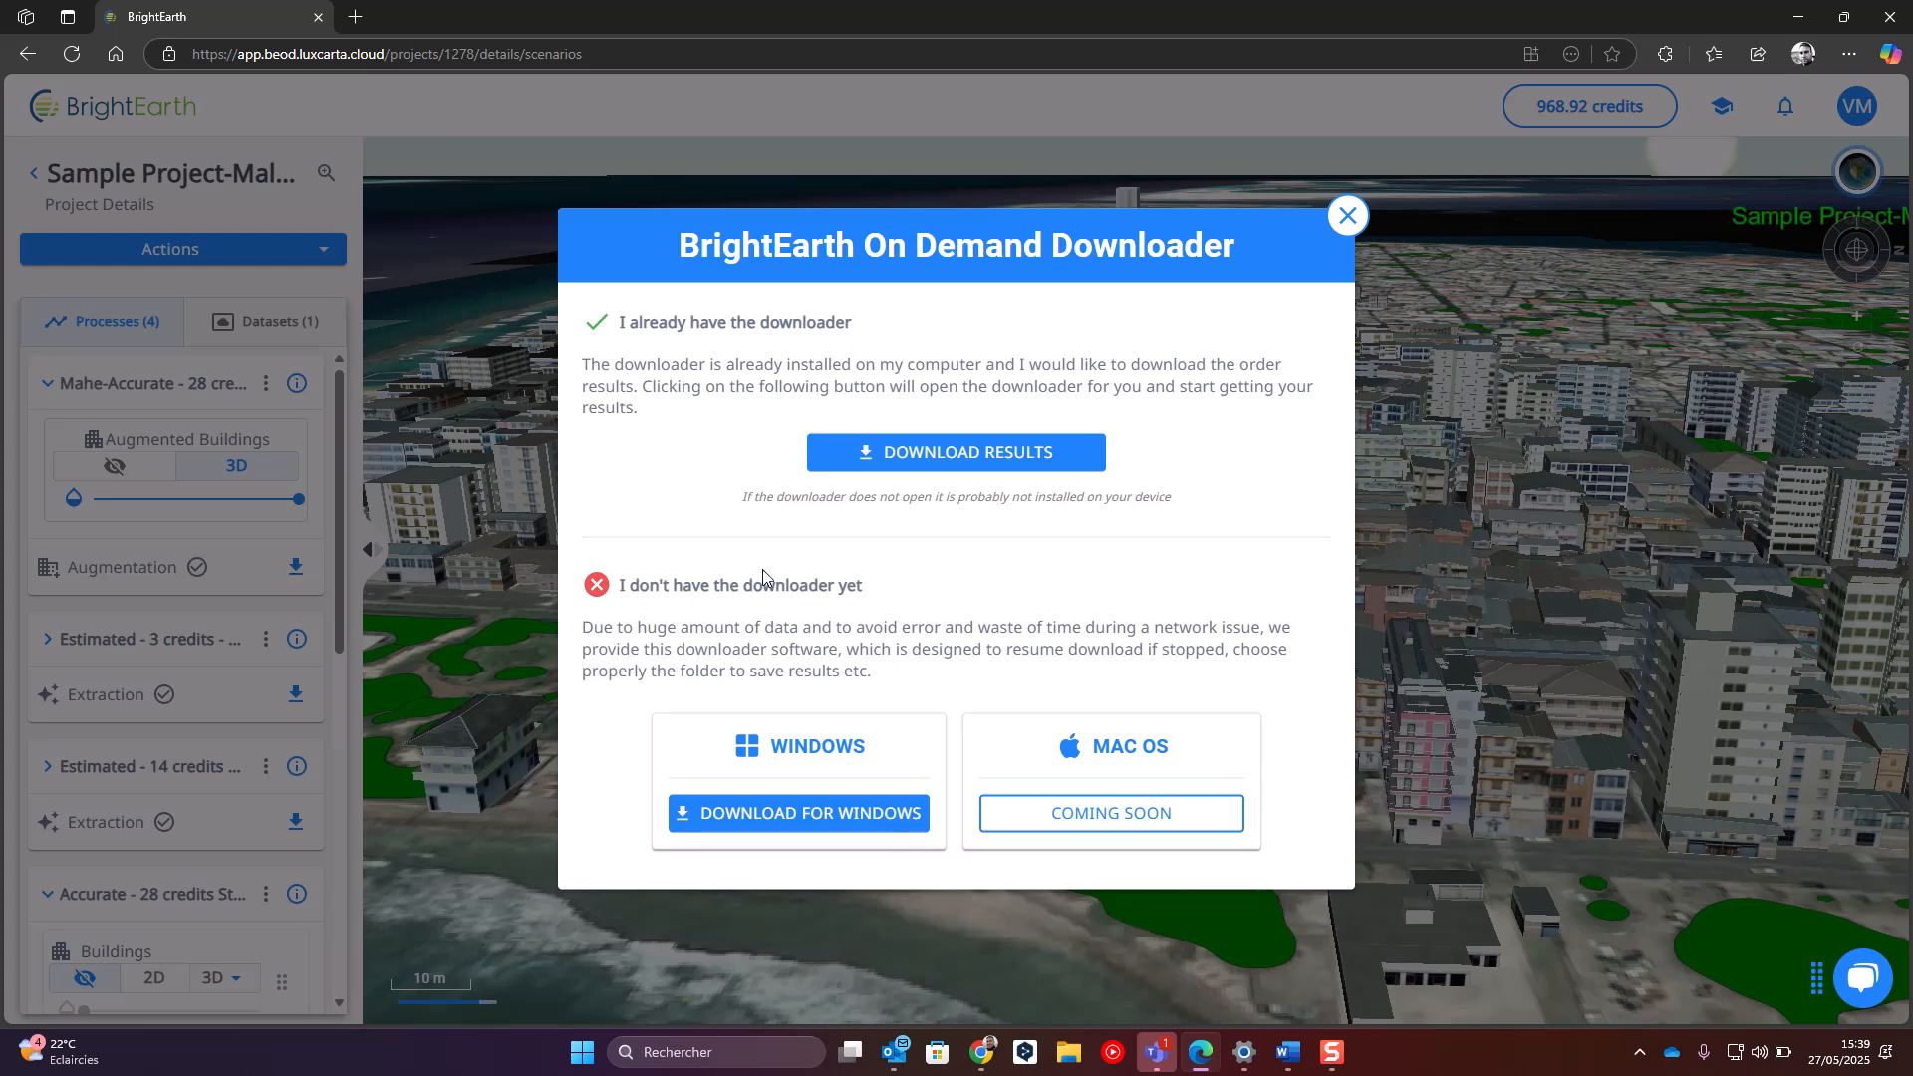
pyautogui.click(940, 460)
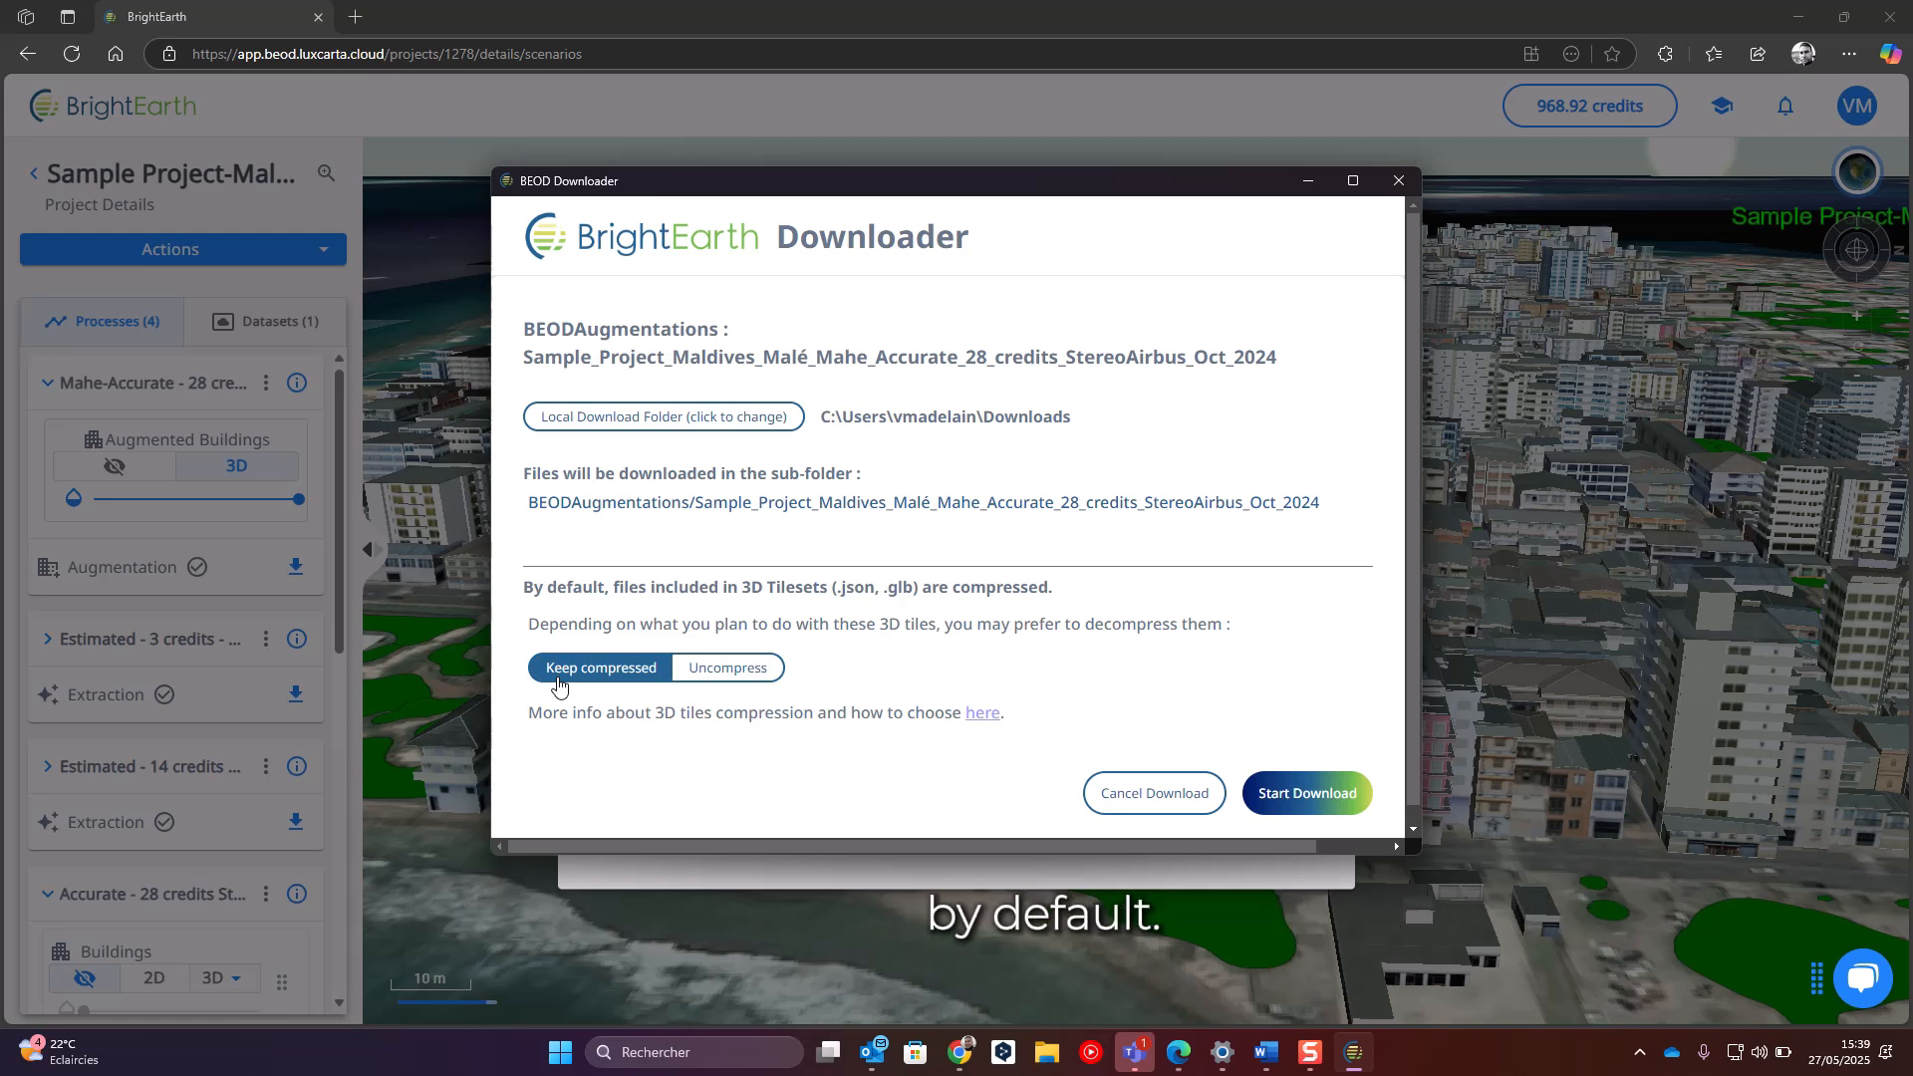
pyautogui.click(739, 670)
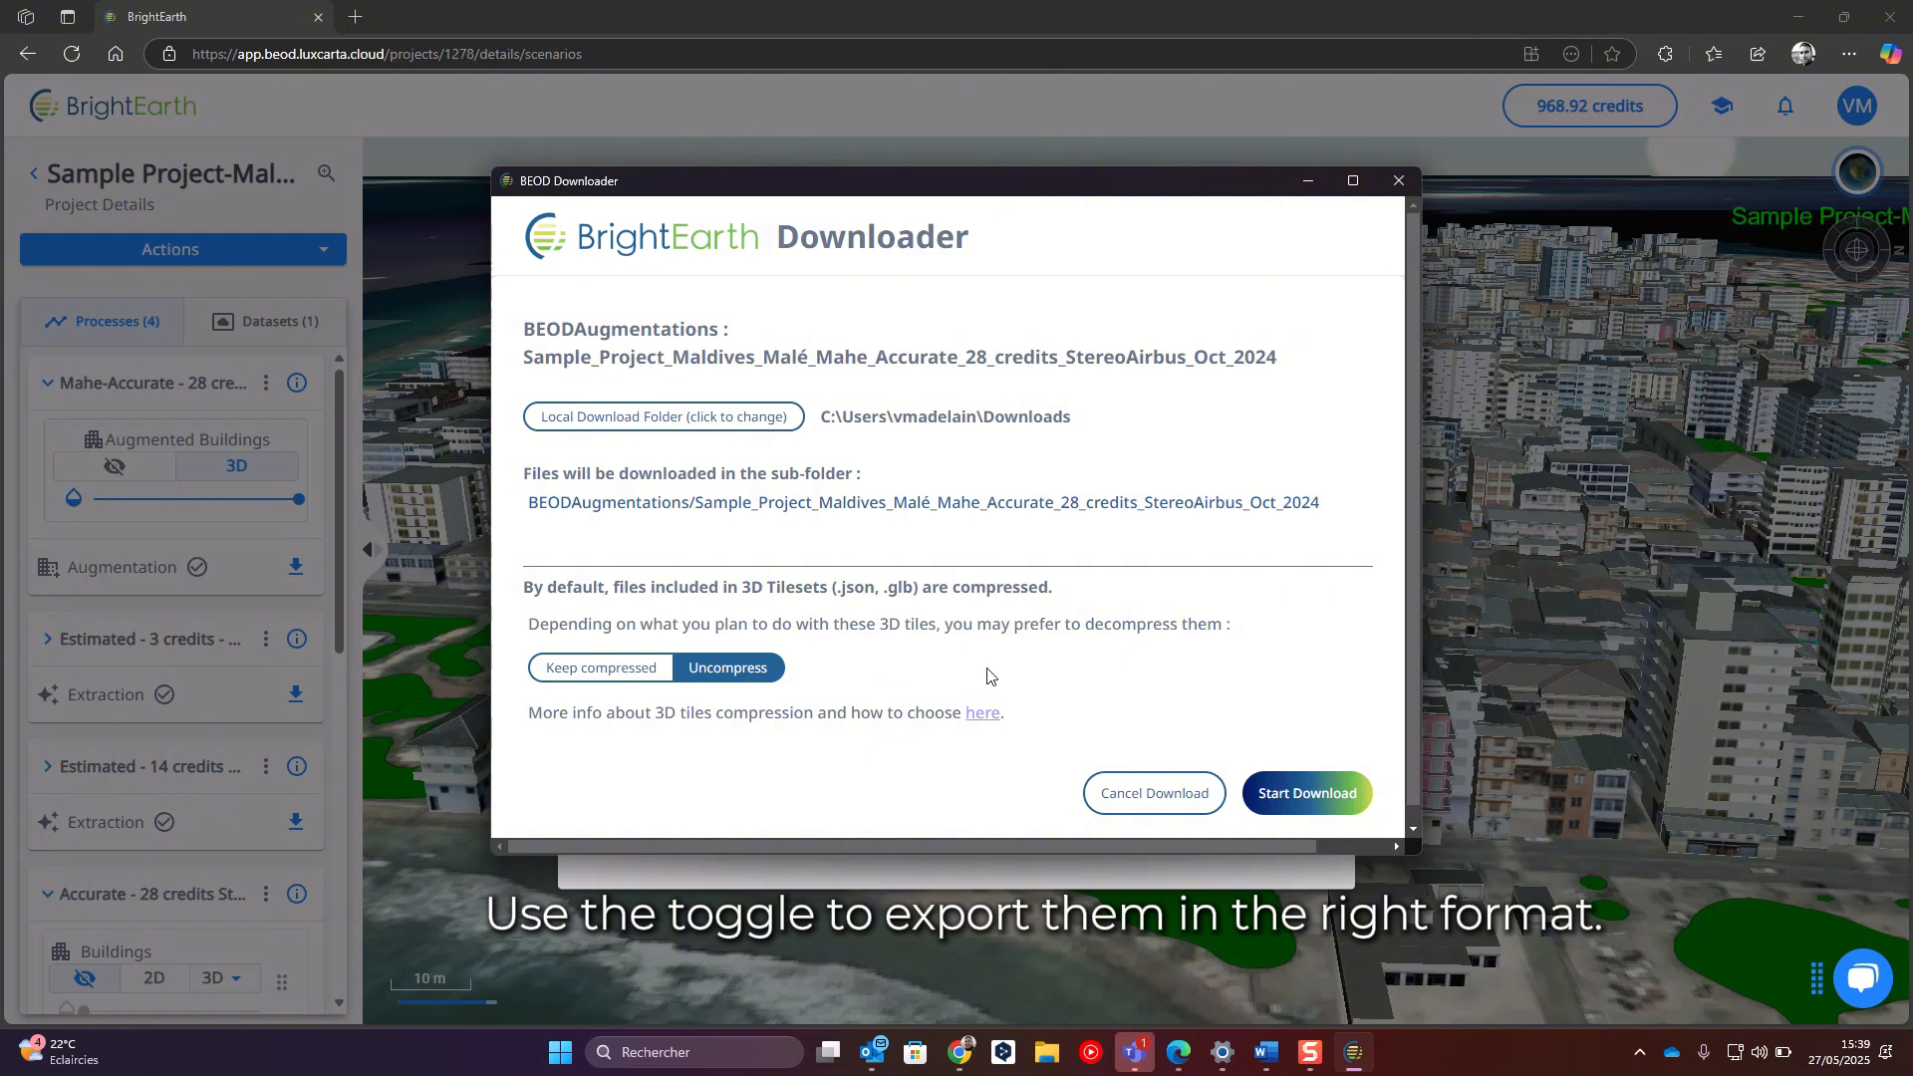
# Download the Mahe-Accurate augmentation files to the local Downloads folder and open the folder that holds them
pyautogui.click(1288, 798)
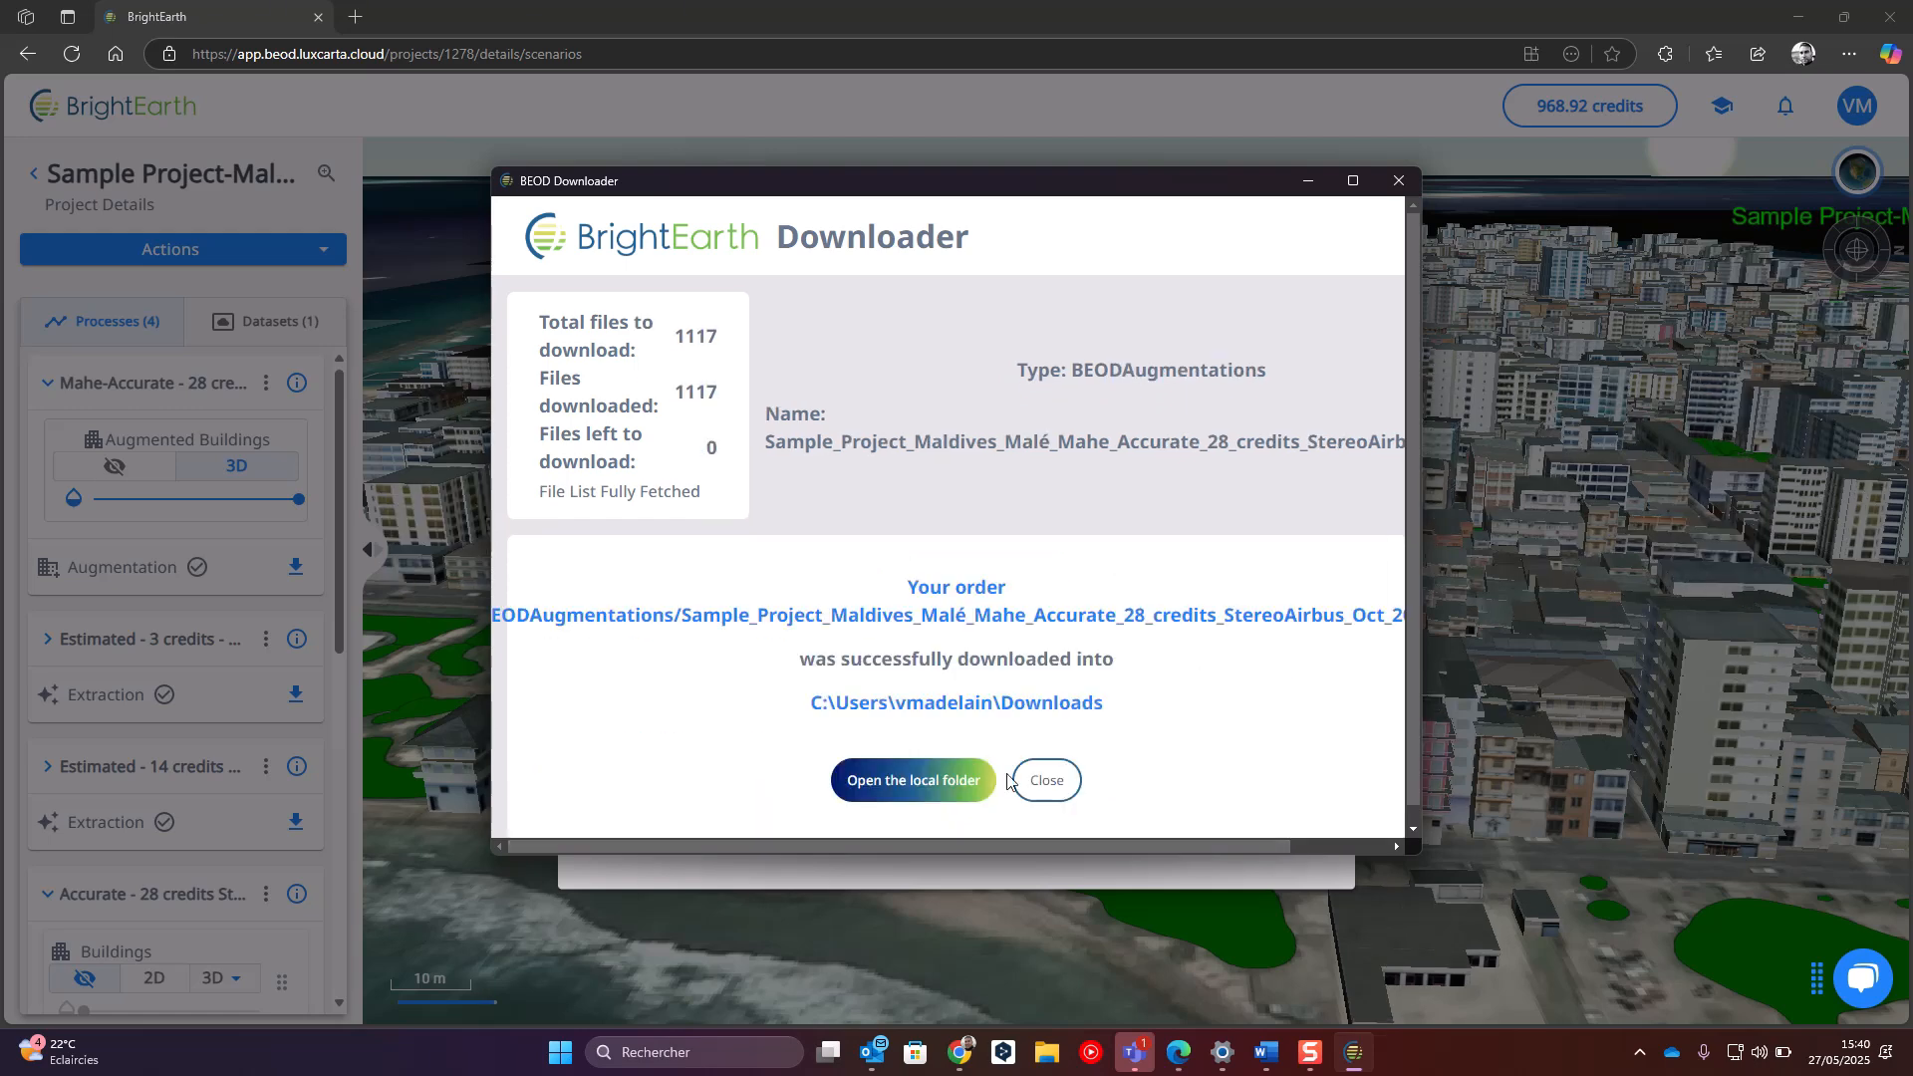
pyautogui.click(991, 779)
# Examine the downloaded GLB tiles in the EXPORT/augmented-building/3dtiles folder, and close the folder and the downloader
pyautogui.doubleClick(1124, 462)
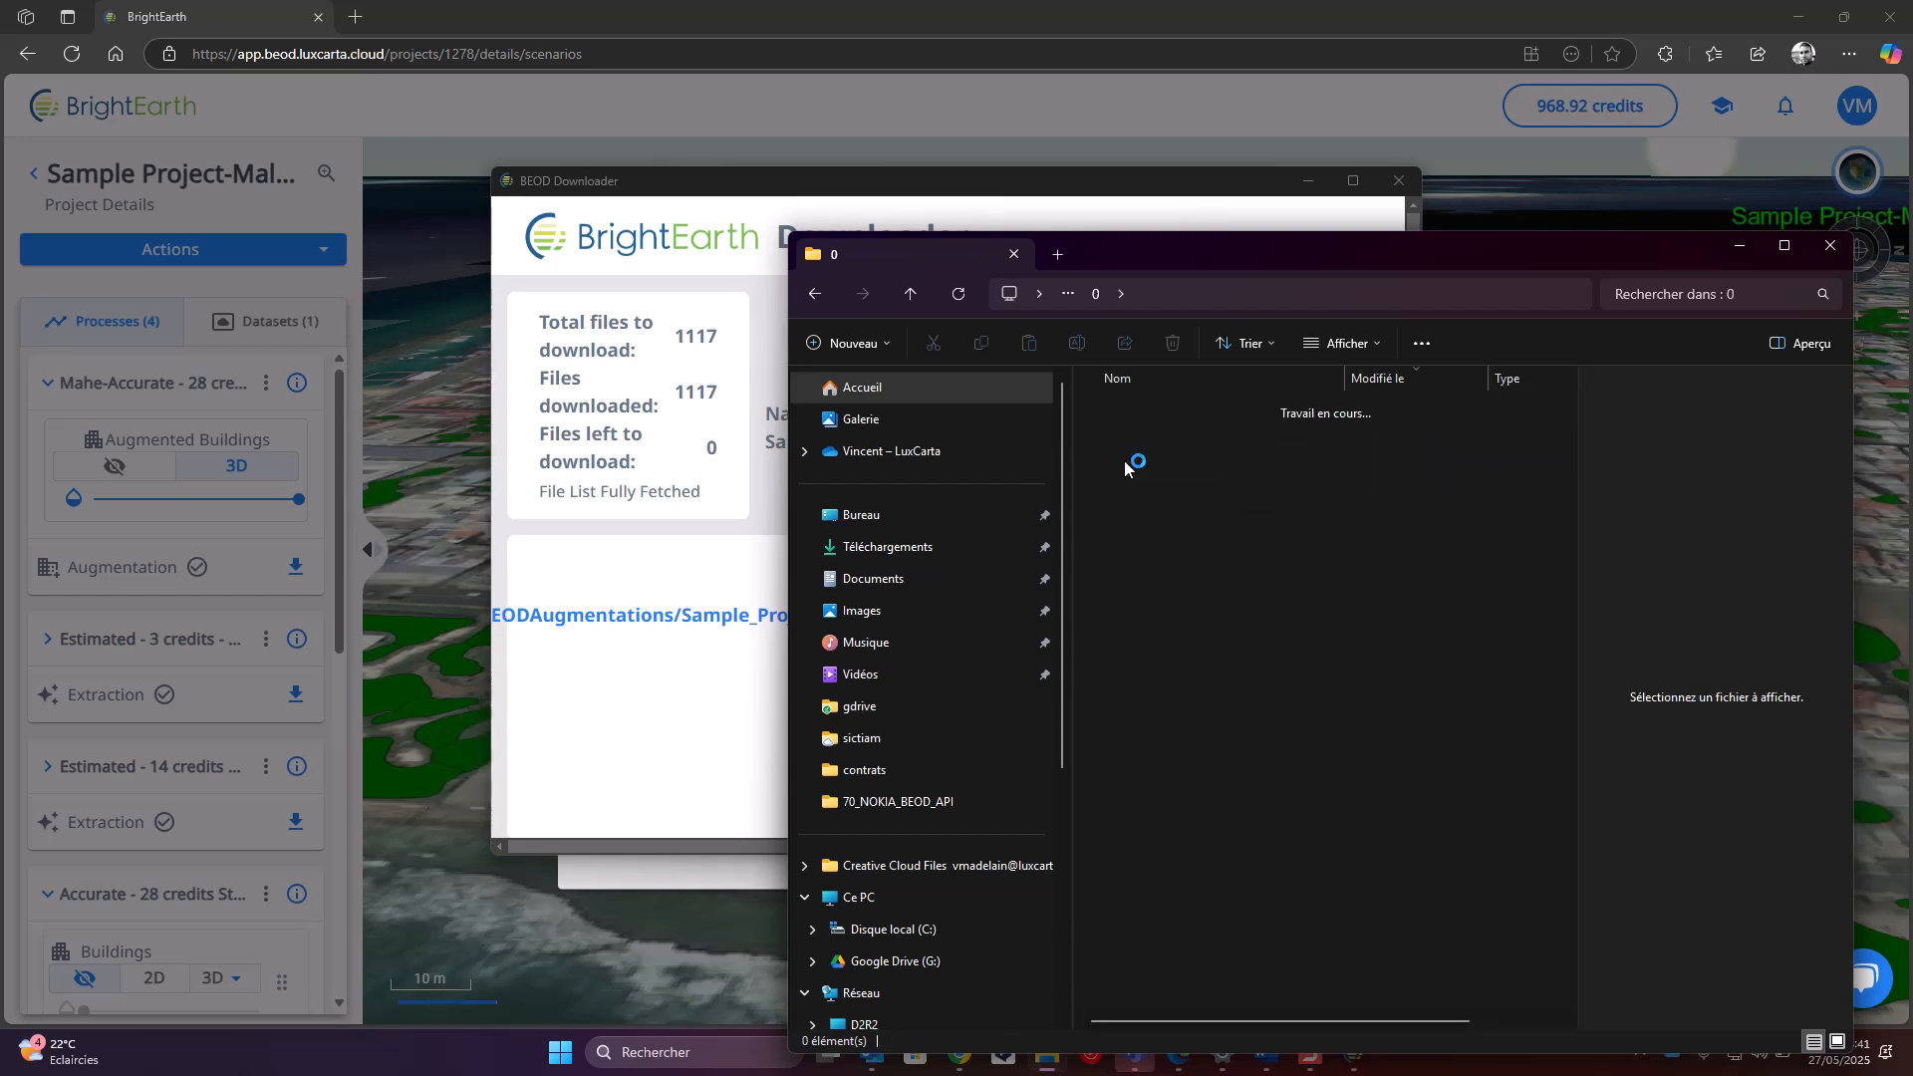
pyautogui.doubleClick(1136, 438)
pyautogui.doubleClick(1135, 443)
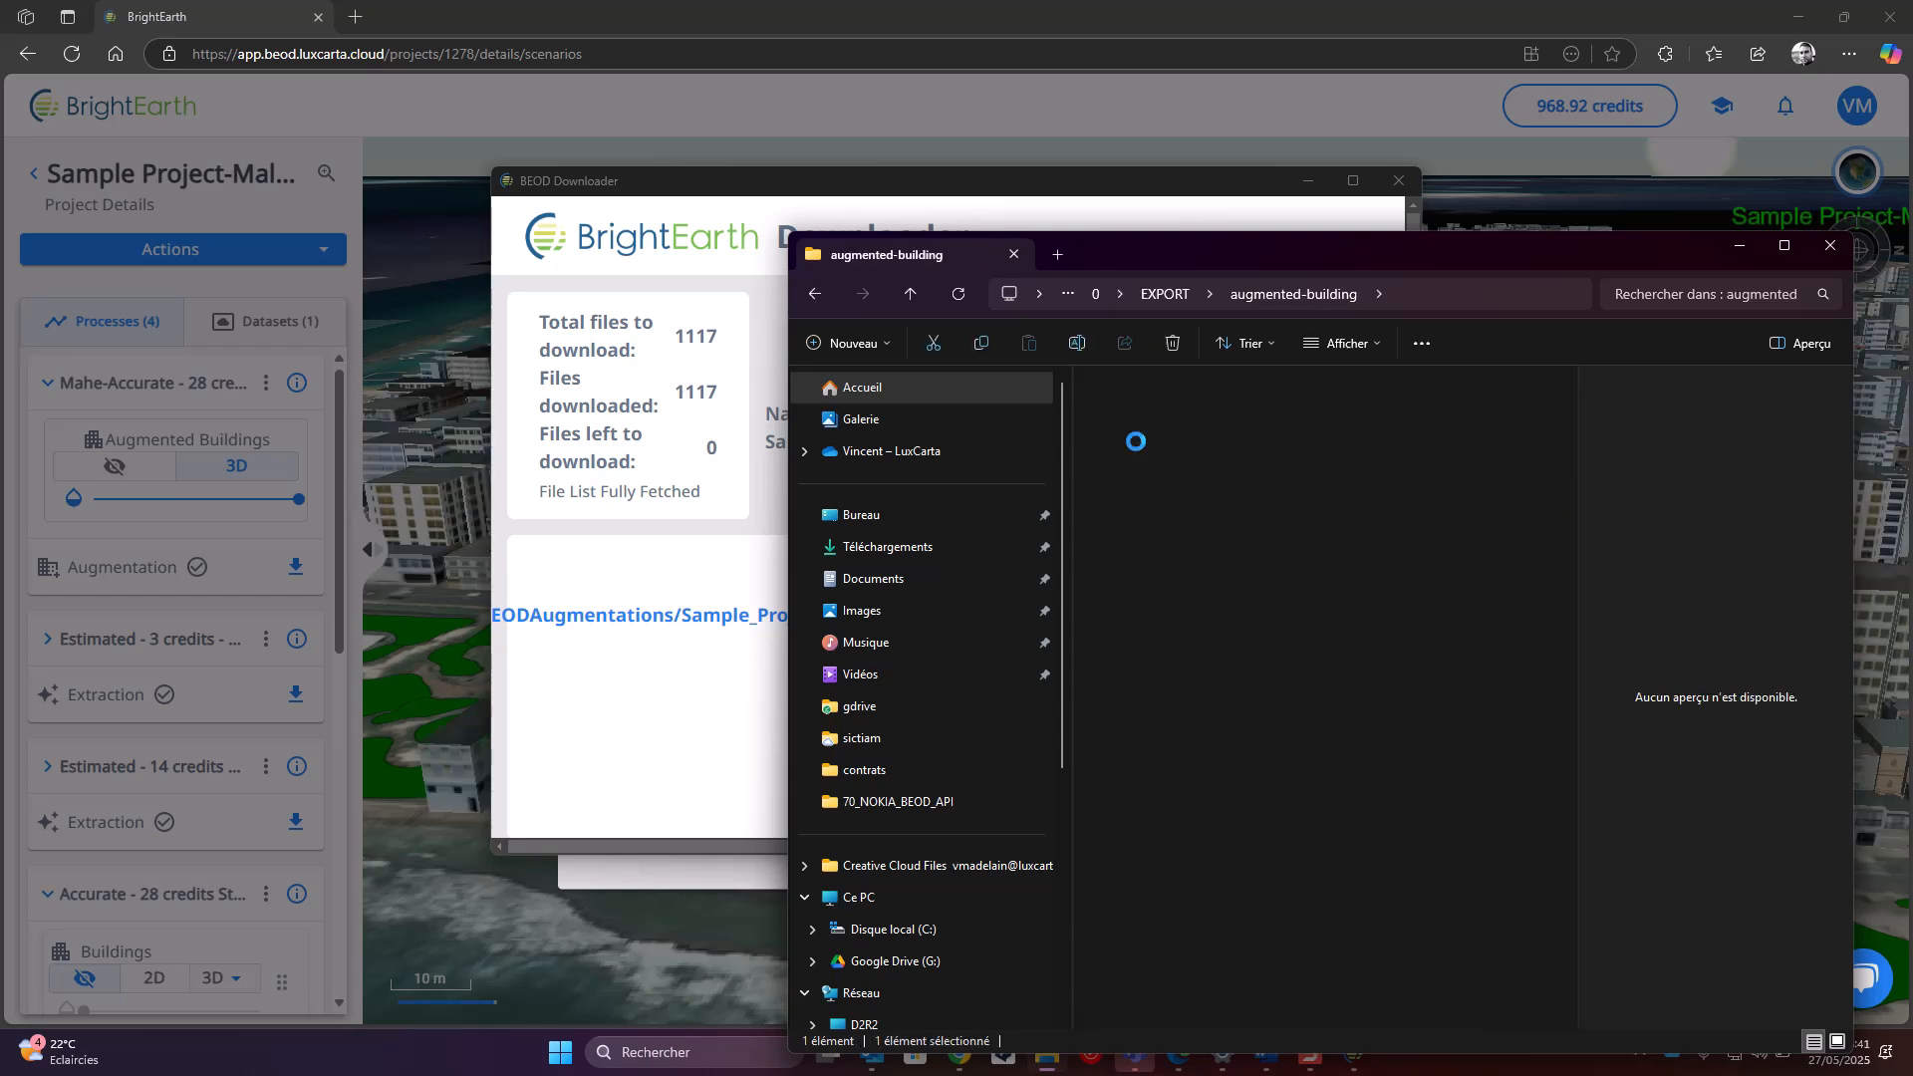
pyautogui.doubleClick(1216, 440)
pyautogui.scroll(-20, 1226, 467)
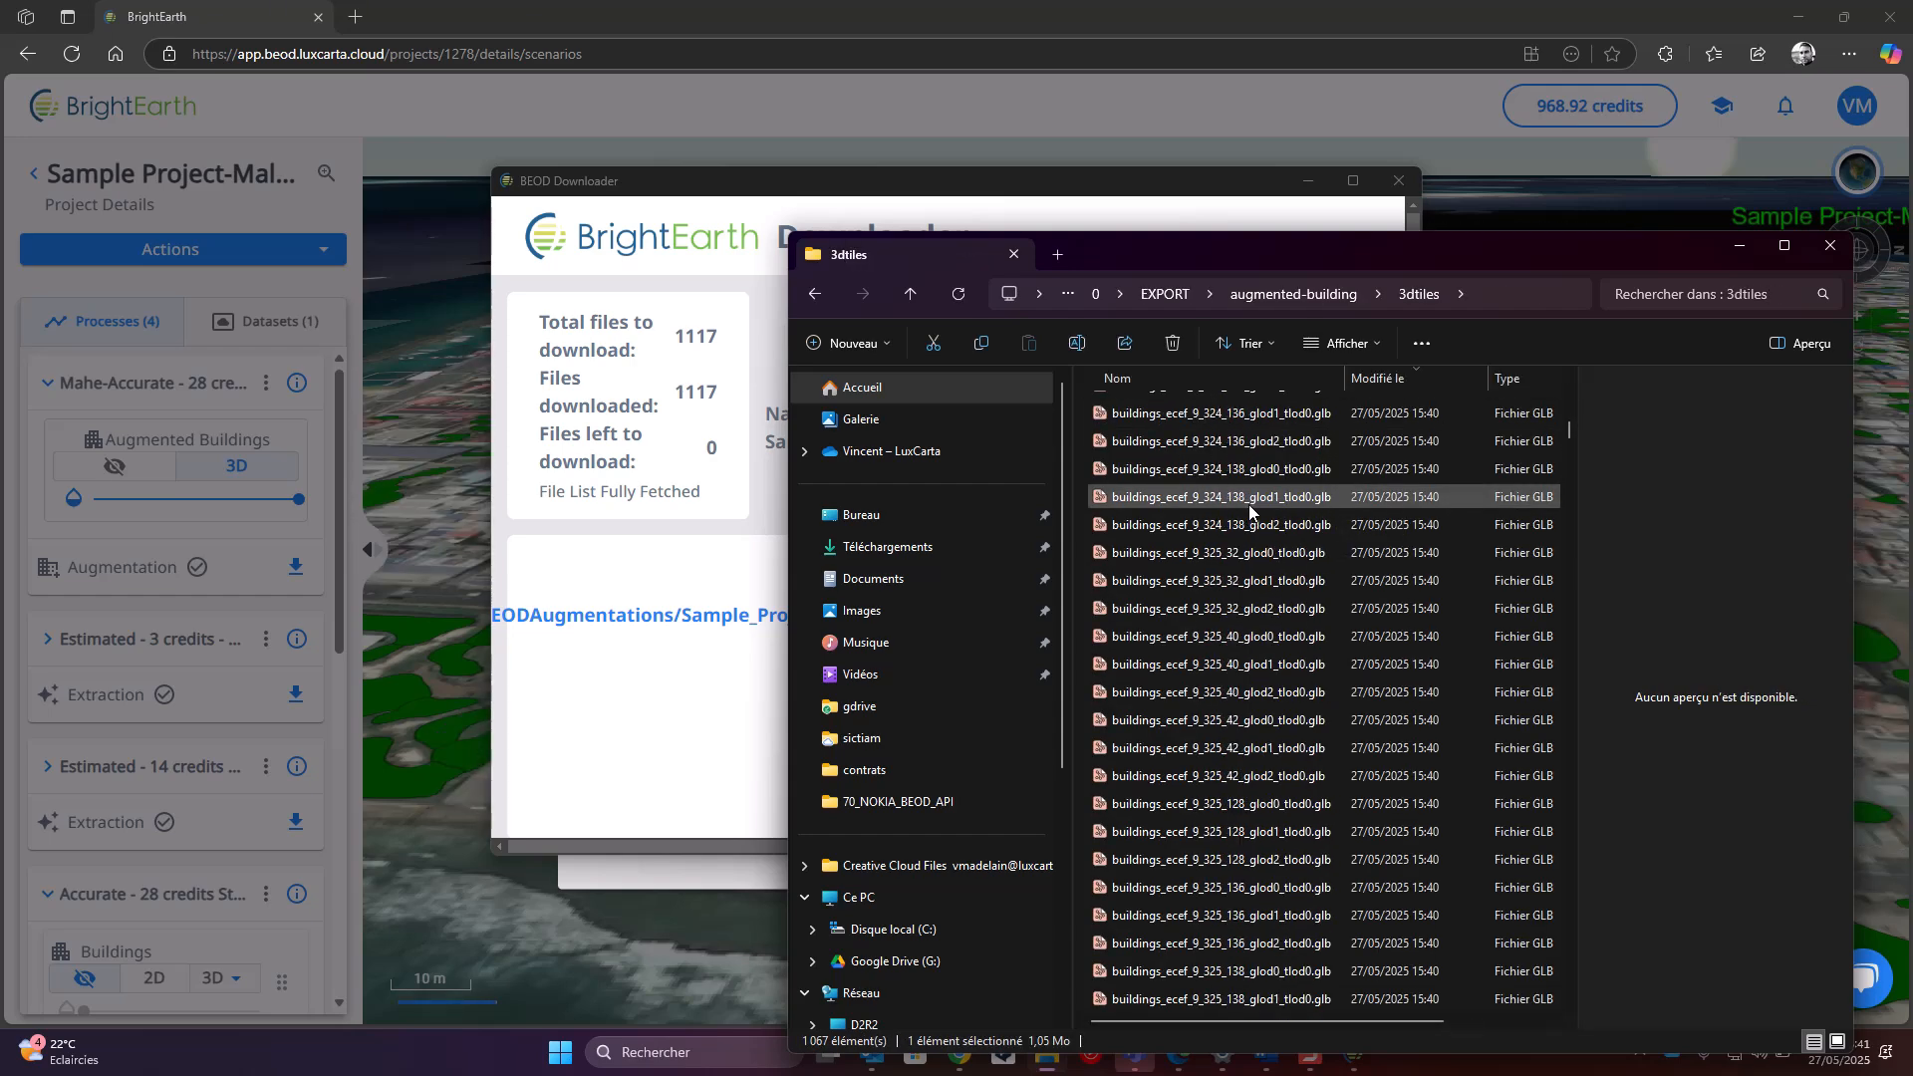
pyautogui.click(1831, 246)
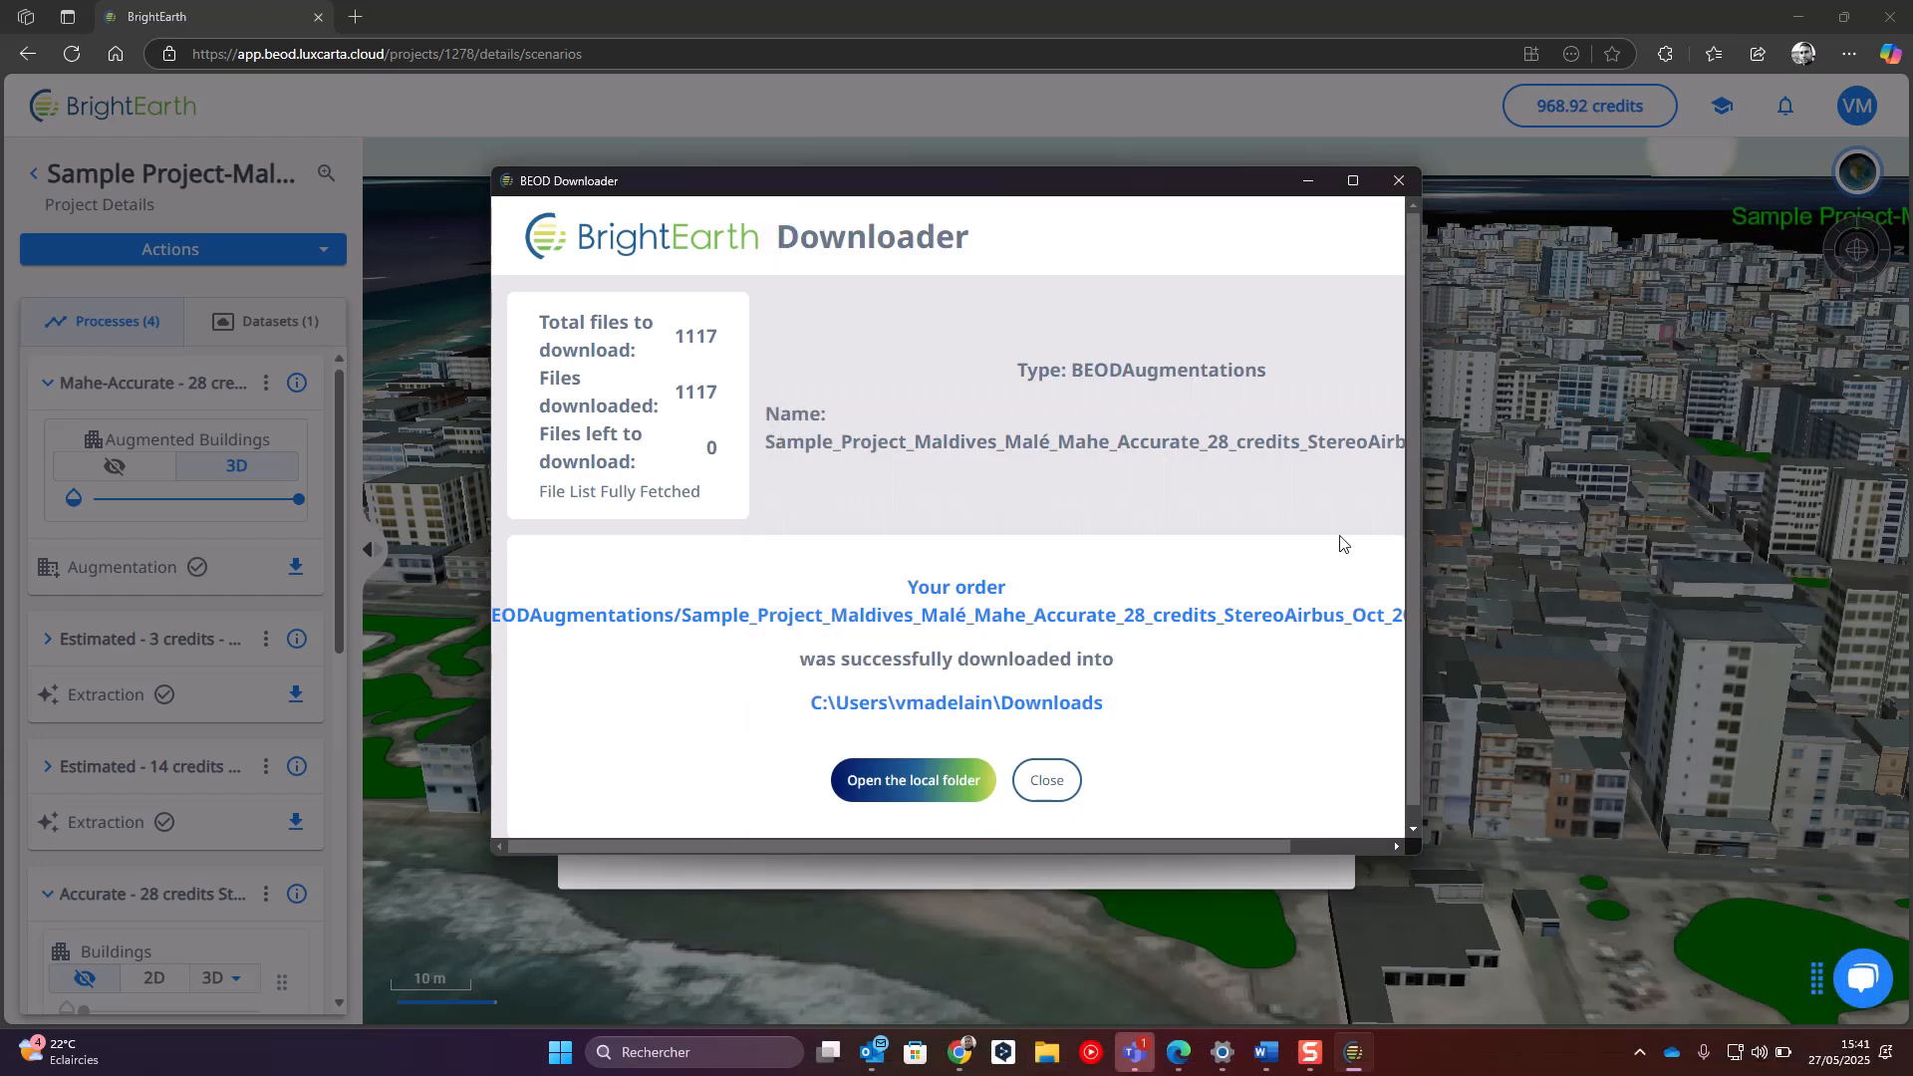
pyautogui.click(1046, 781)
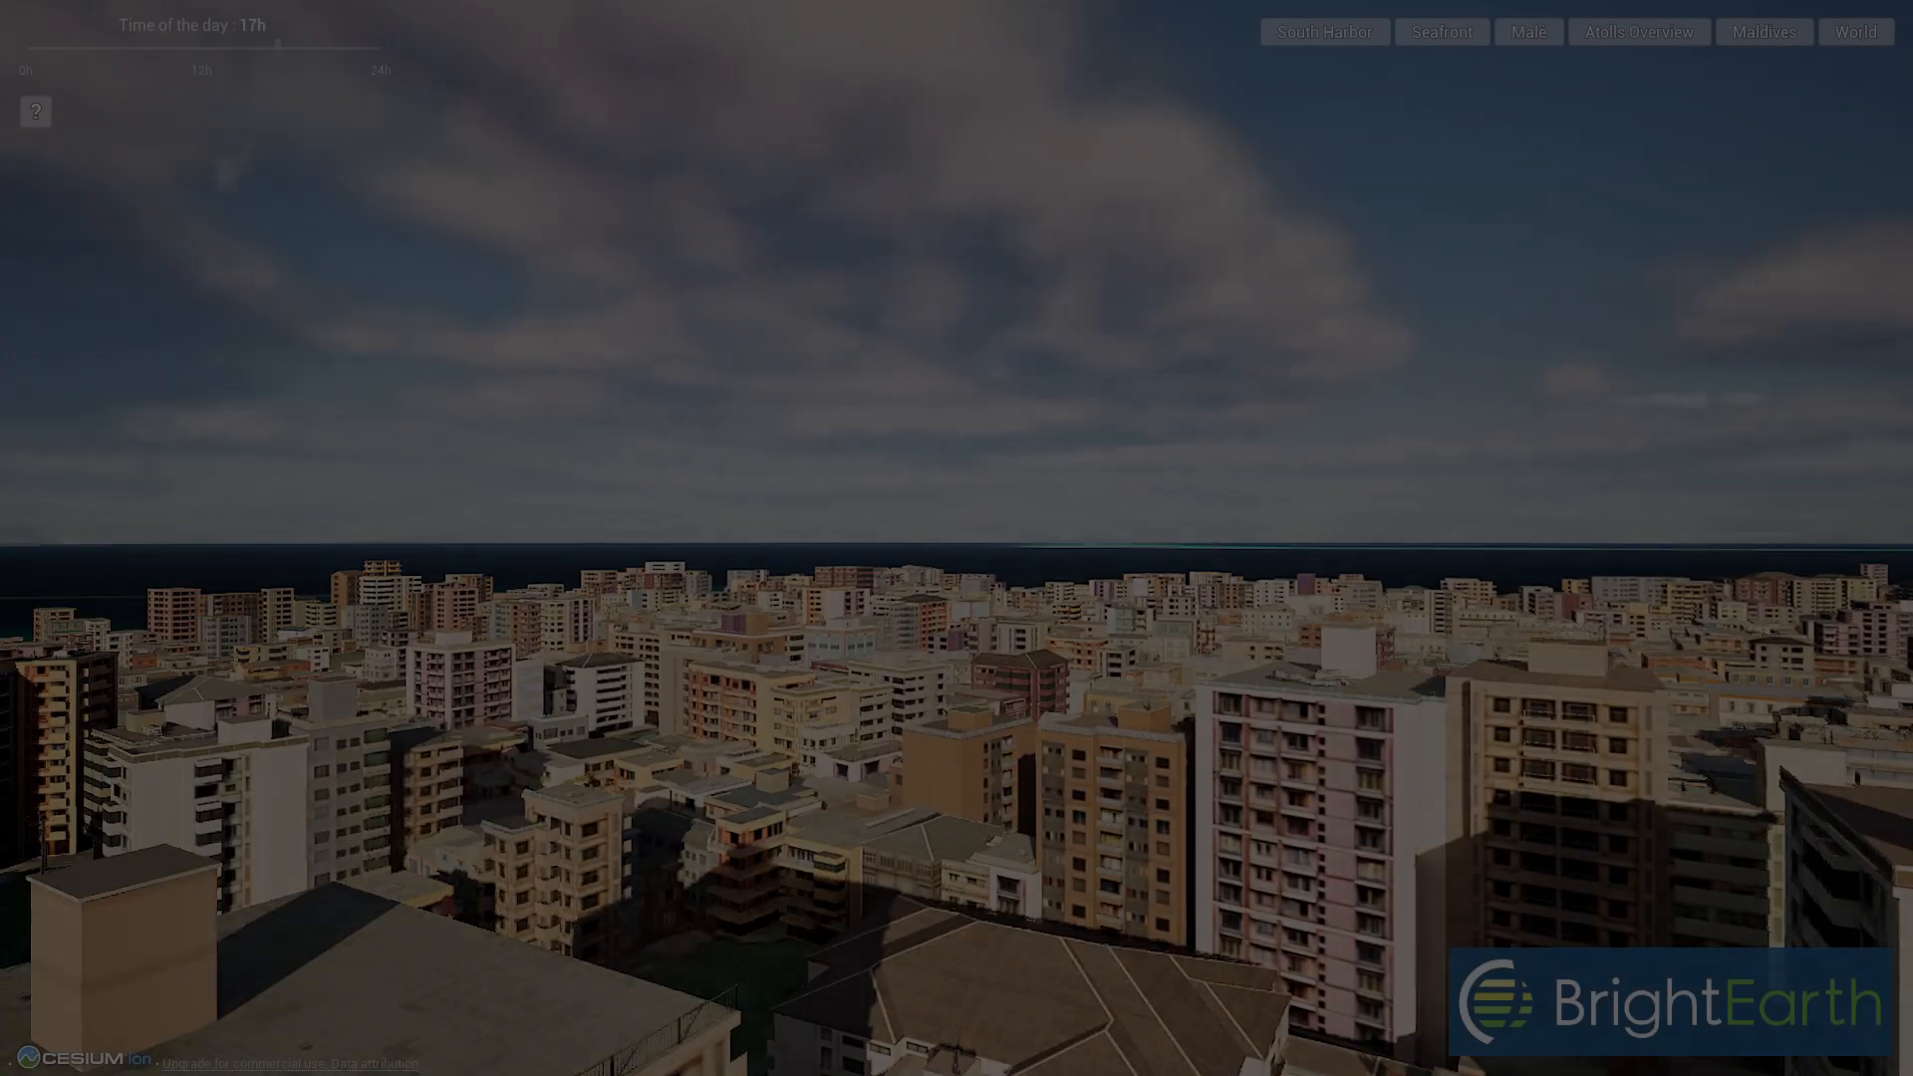